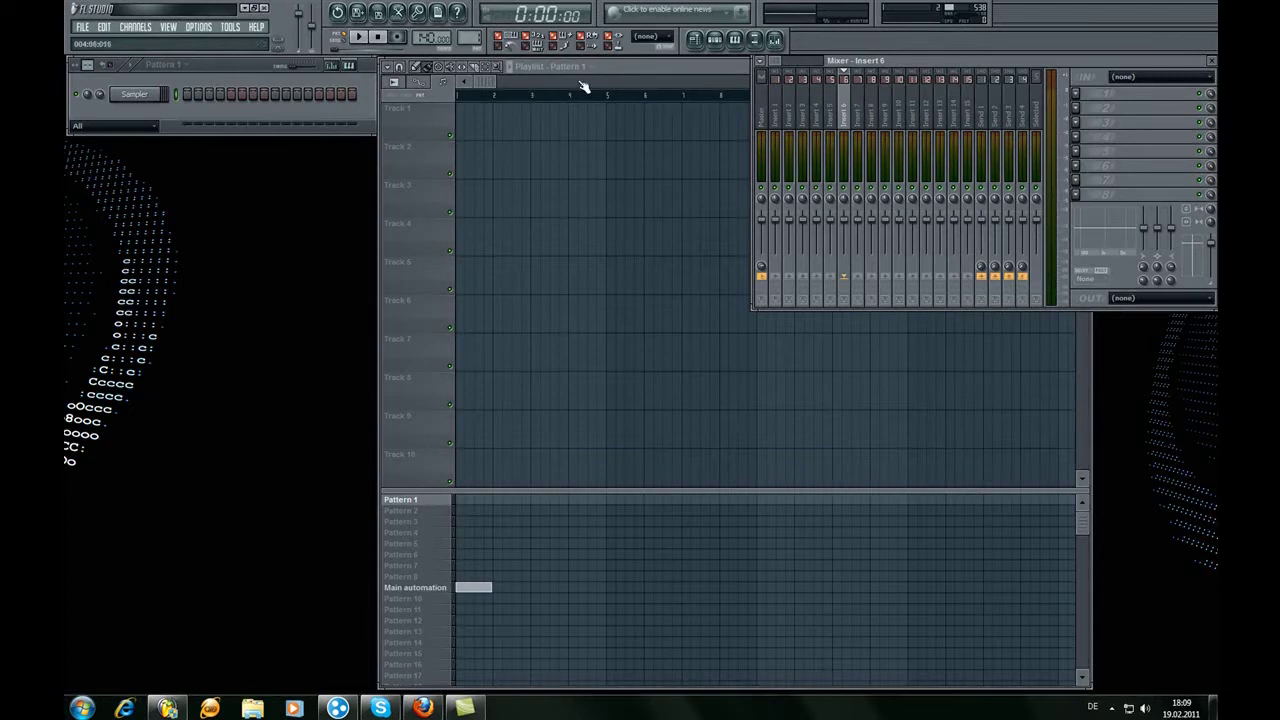
- Add a Toxic Biohazard channel to Pattern 1 and bring up its synth window
left_click(135, 28)
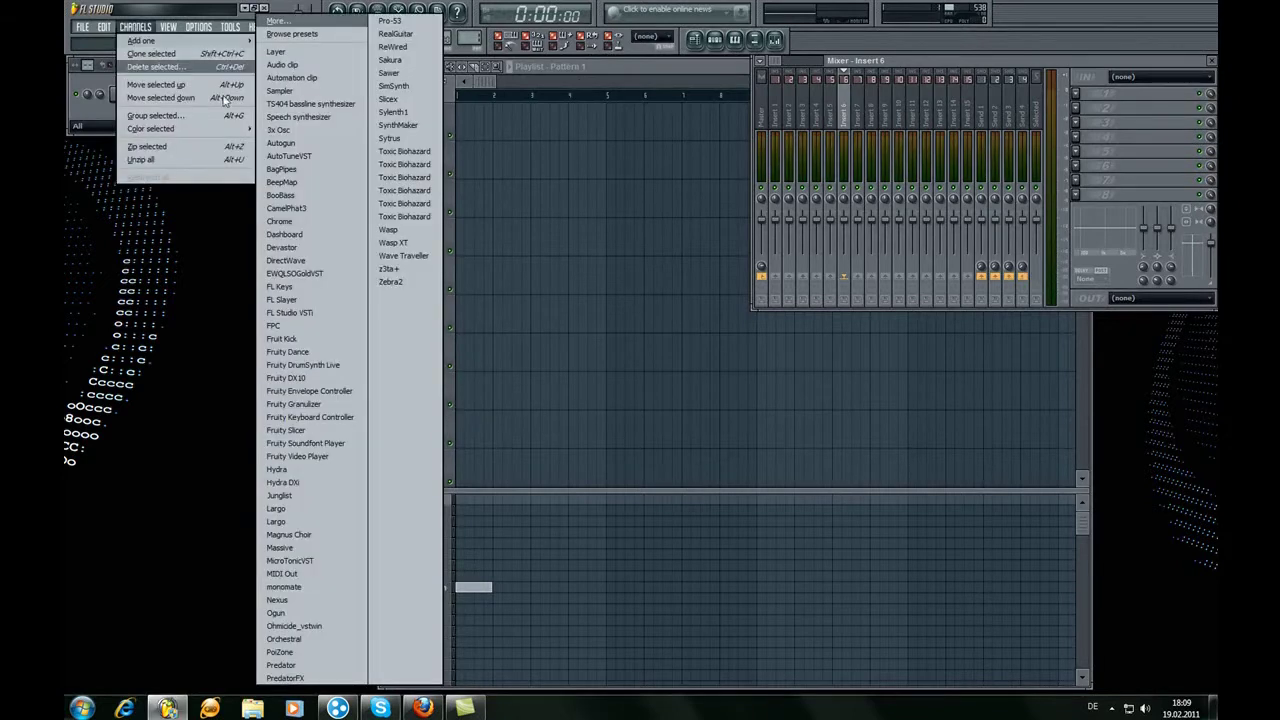
left_click(285, 21)
double_click(612, 344)
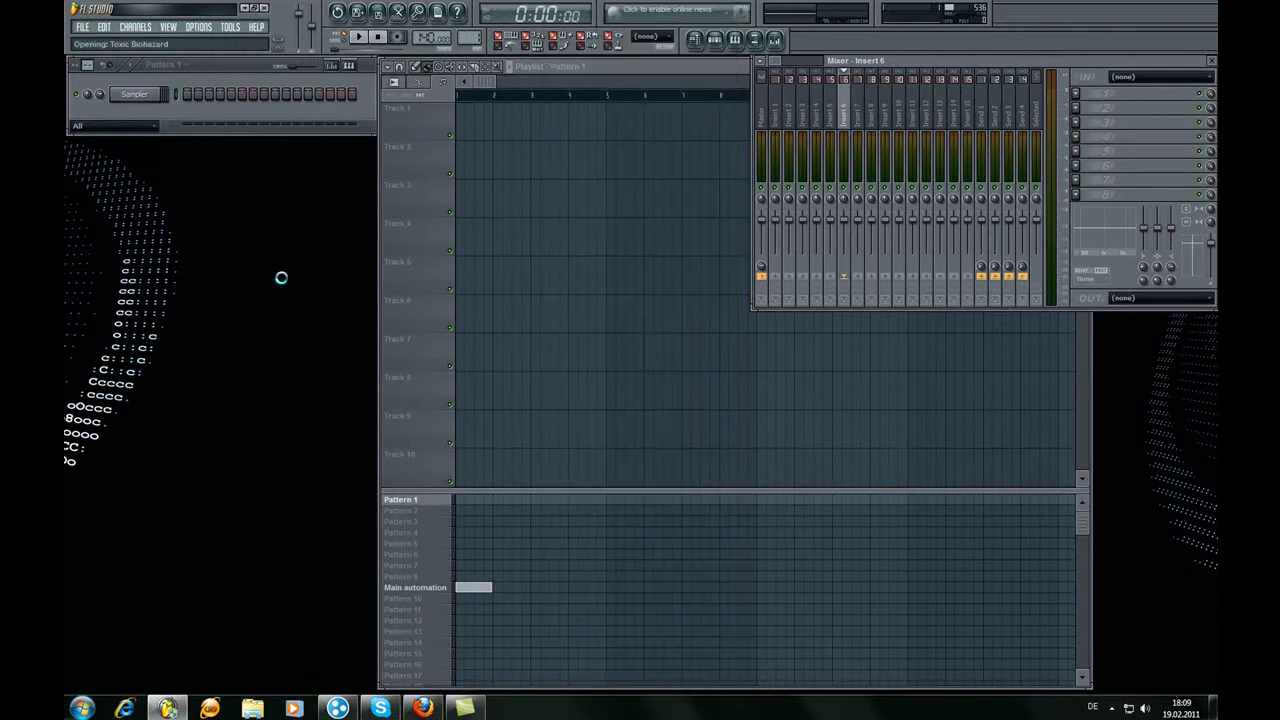
left_click(135, 117)
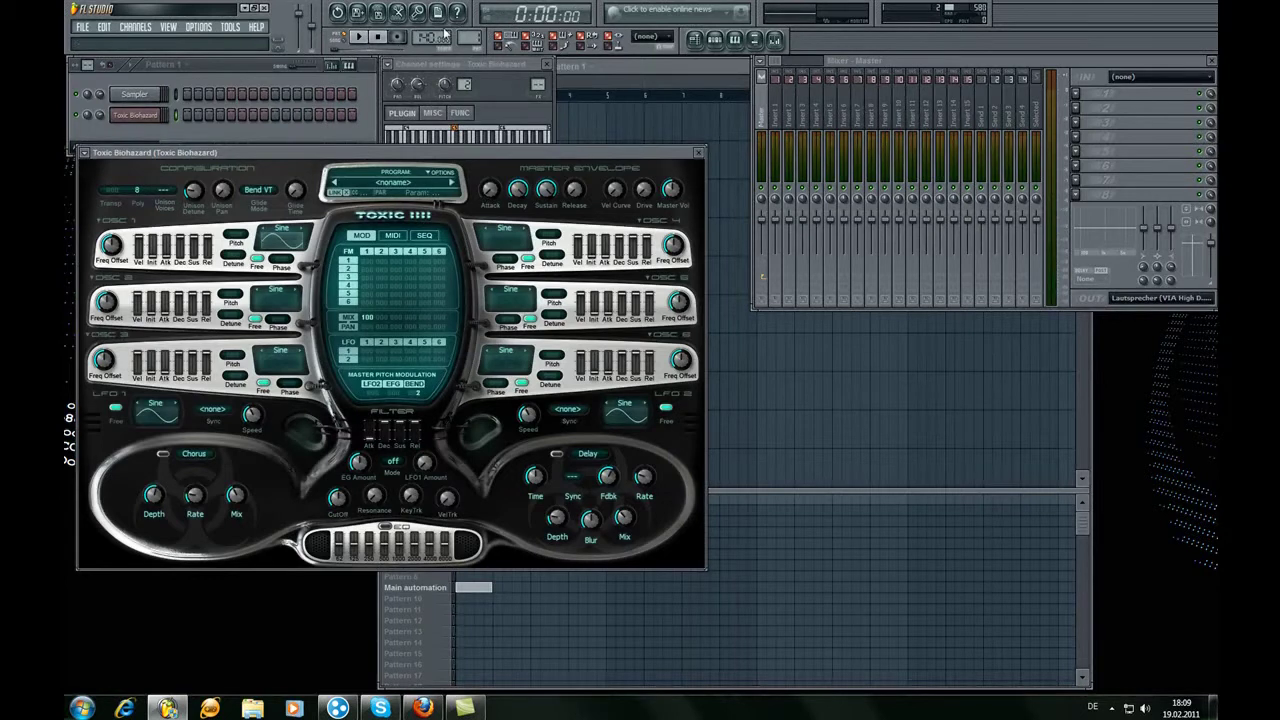
- Show the file browser and import the midi30 file into the Toxic Biohazard channel
left_click(754, 39)
scroll(95, 470, "down", 15)
scroll(115, 555, "down", 8)
left_click_drag(113, 515, 266, 114)
left_click(530, 407)
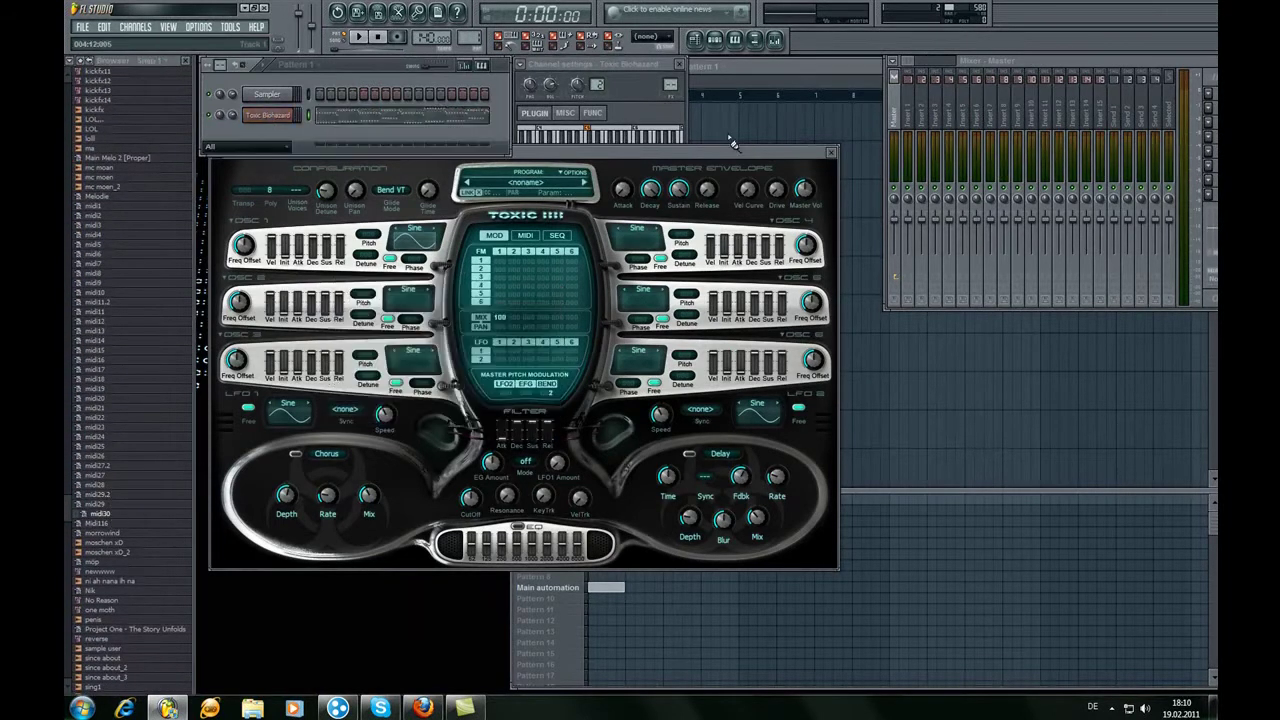
- Play the pattern, hide the synth window and file browser, and set the tempo to 152 BPM
key("space")
left_click(831, 153)
left_click(754, 42)
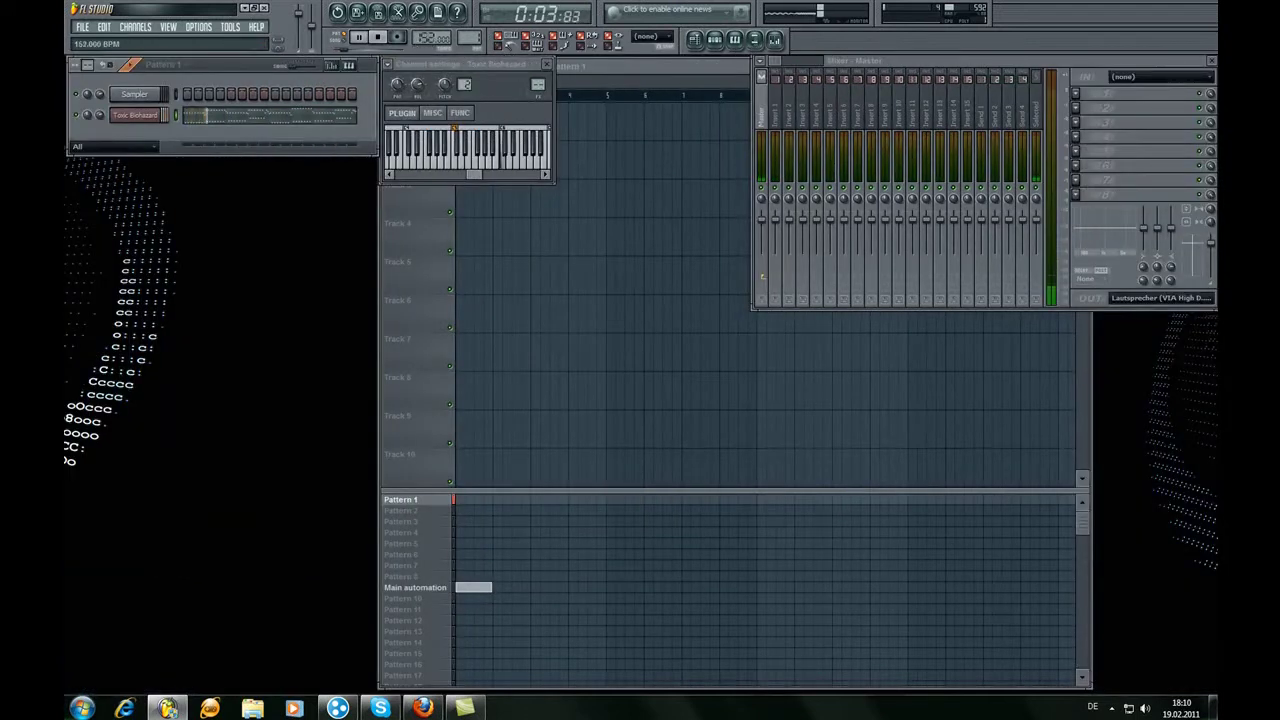
- Reopen the Toxic Biohazard window and move it clear of the channel list
left_click(139, 116)
left_click(139, 117)
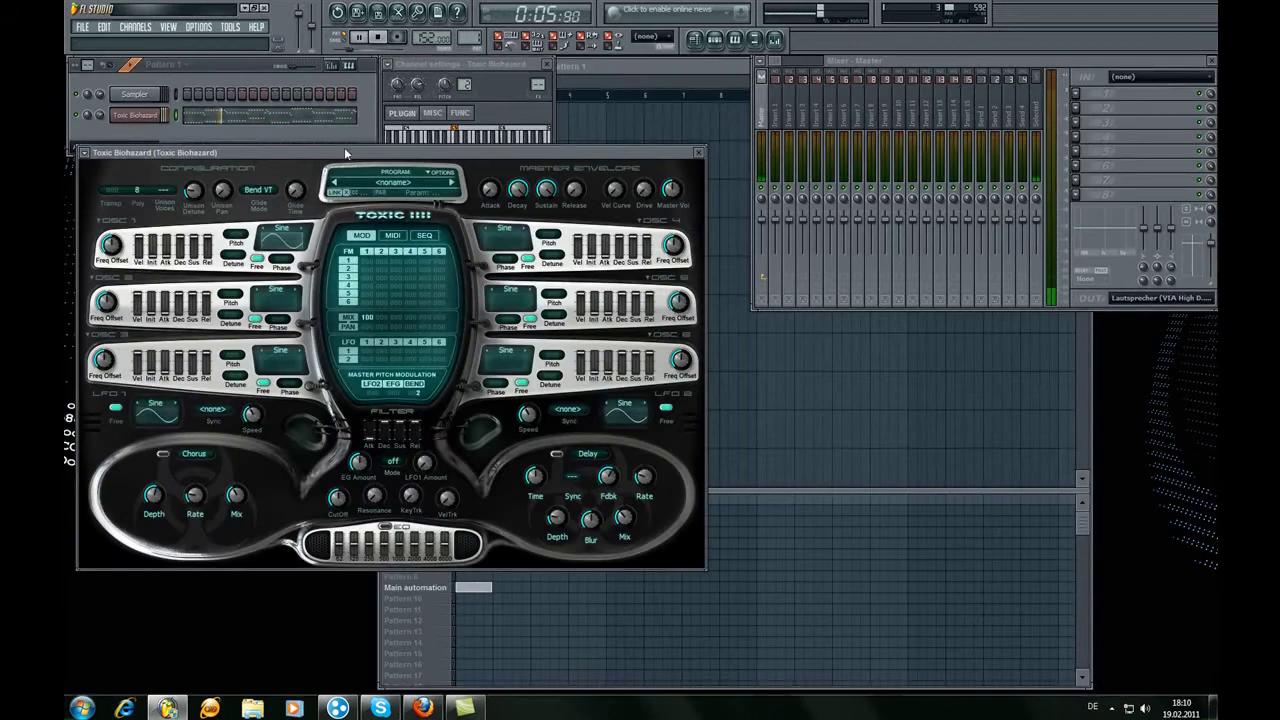
left_click_drag(344, 150, 676, 289)
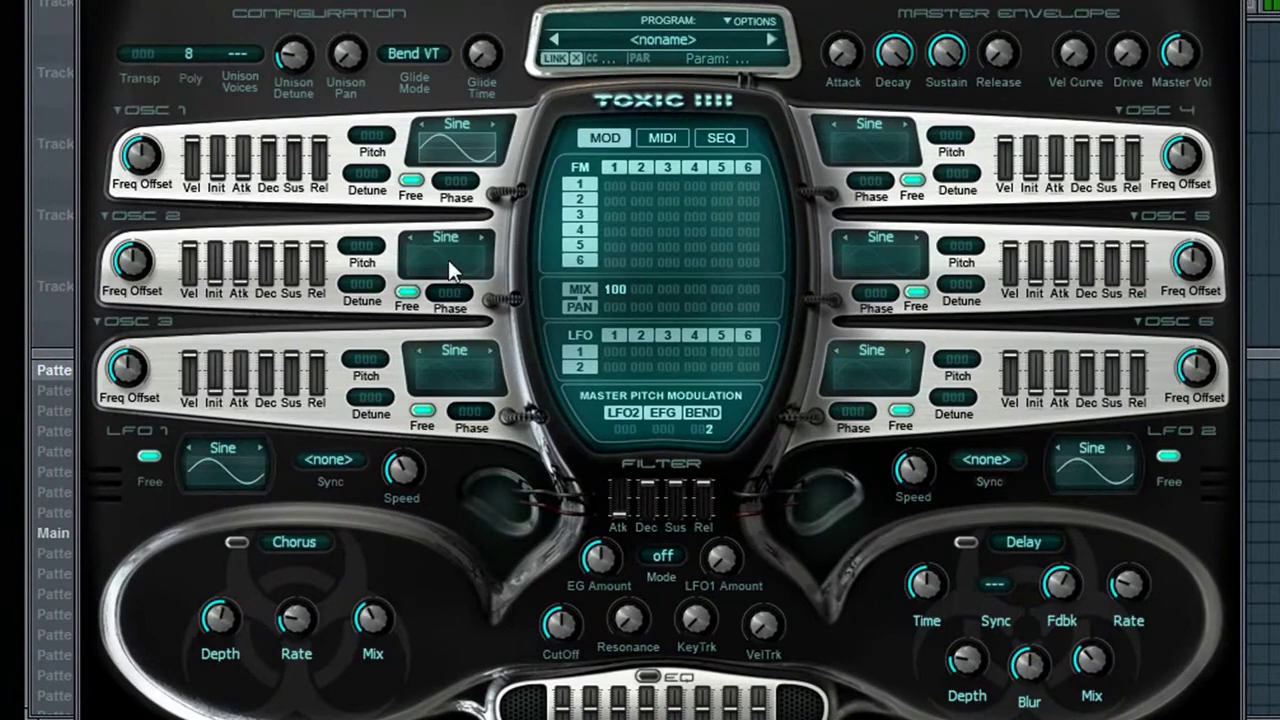
- Enable oscillators 2 and 3 in Toxic Biohazard and set both of their mix levels to 100
left_click(448, 260)
left_click(460, 360)
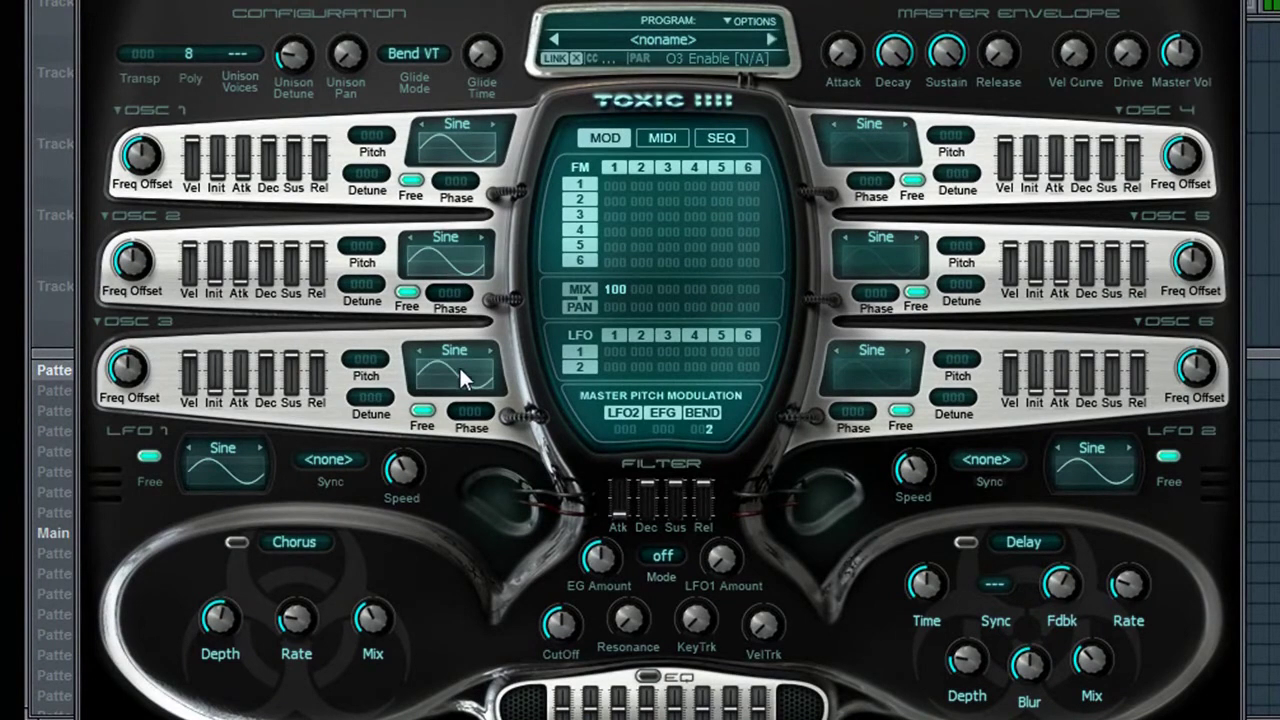
left_click(640, 292)
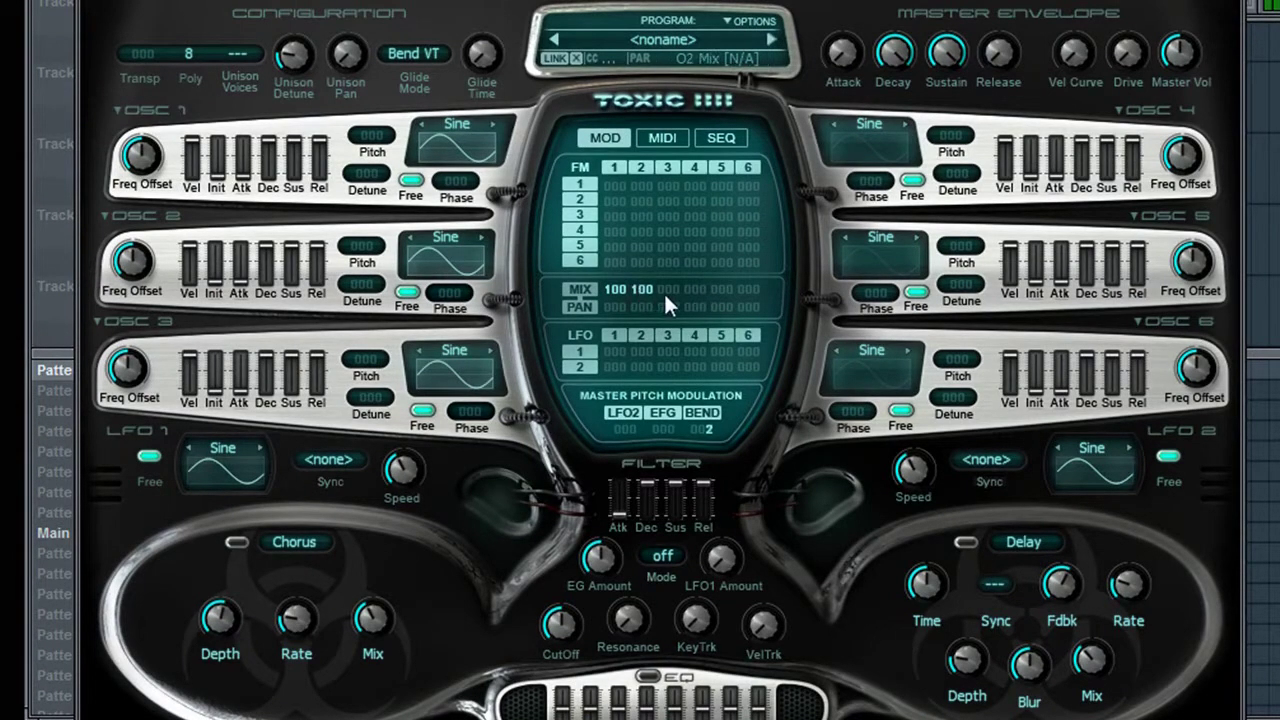
left_click(667, 291)
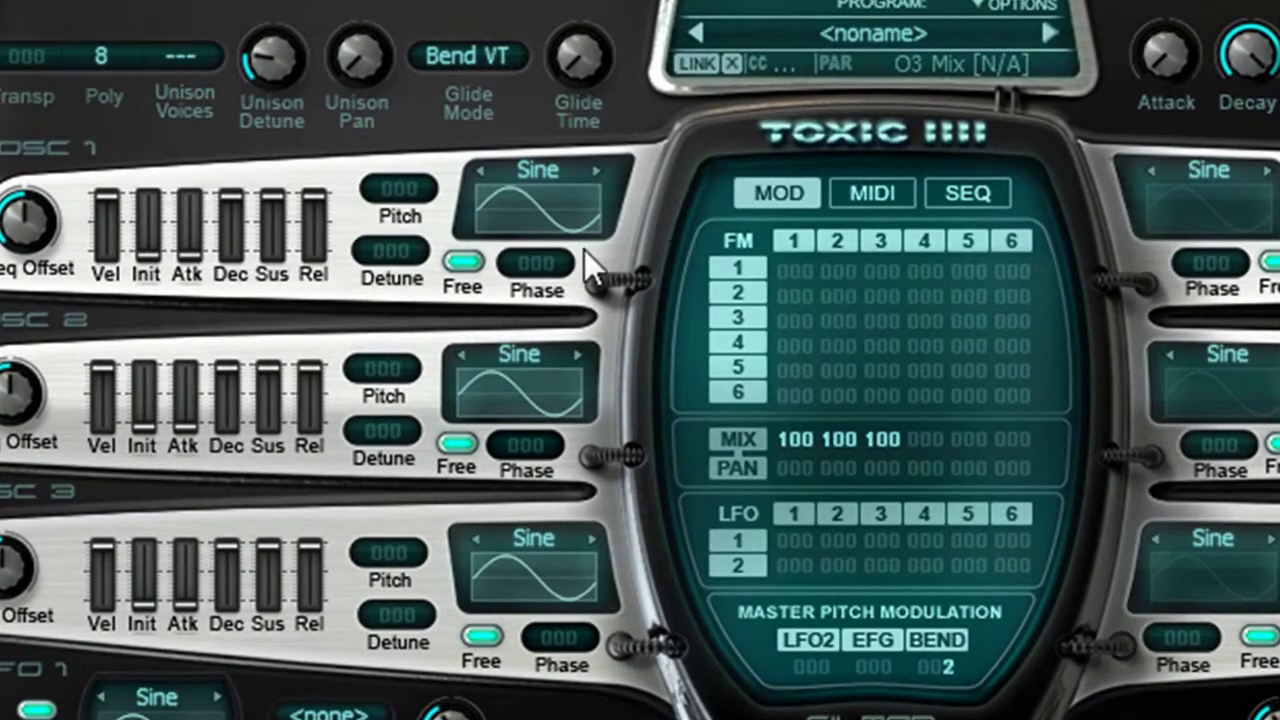
- Set the waveform of oscillators 1, 2 and 3 to Saw
left_click(532, 176)
left_click(536, 533)
left_click(542, 184)
left_click(538, 557)
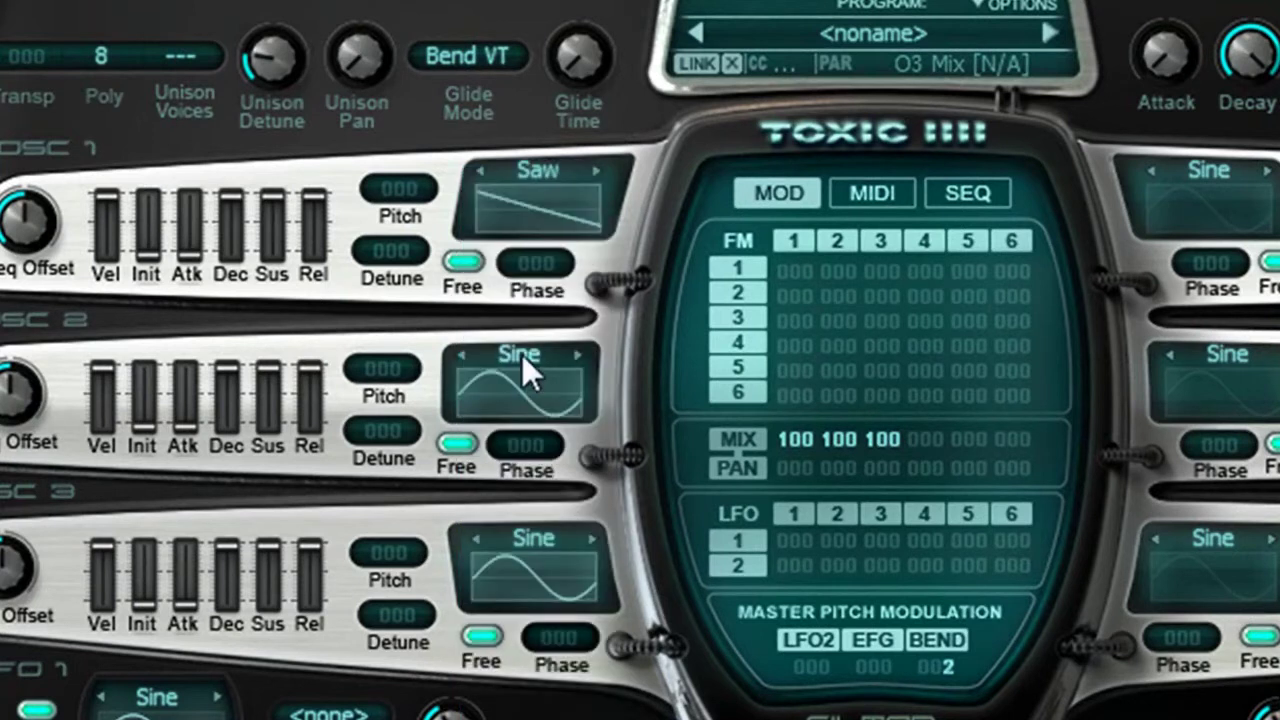
left_click(522, 355)
left_click(503, 557)
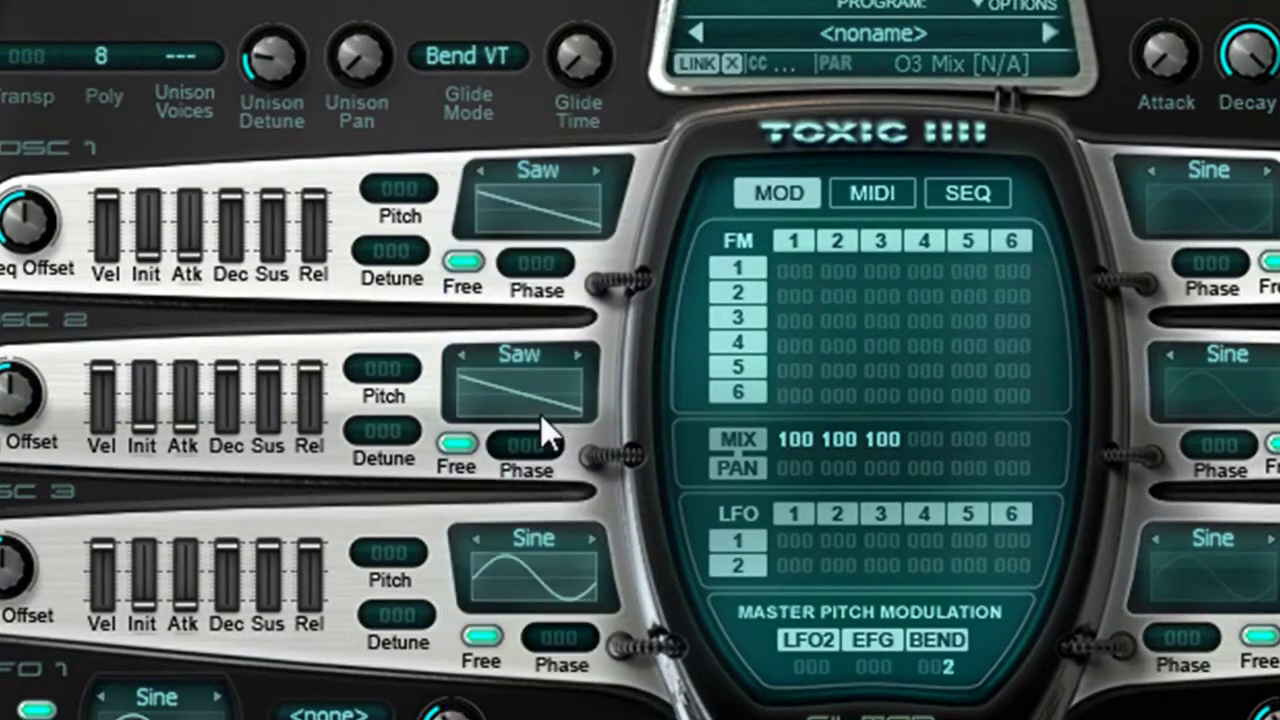
left_click(546, 554)
left_click(532, 551)
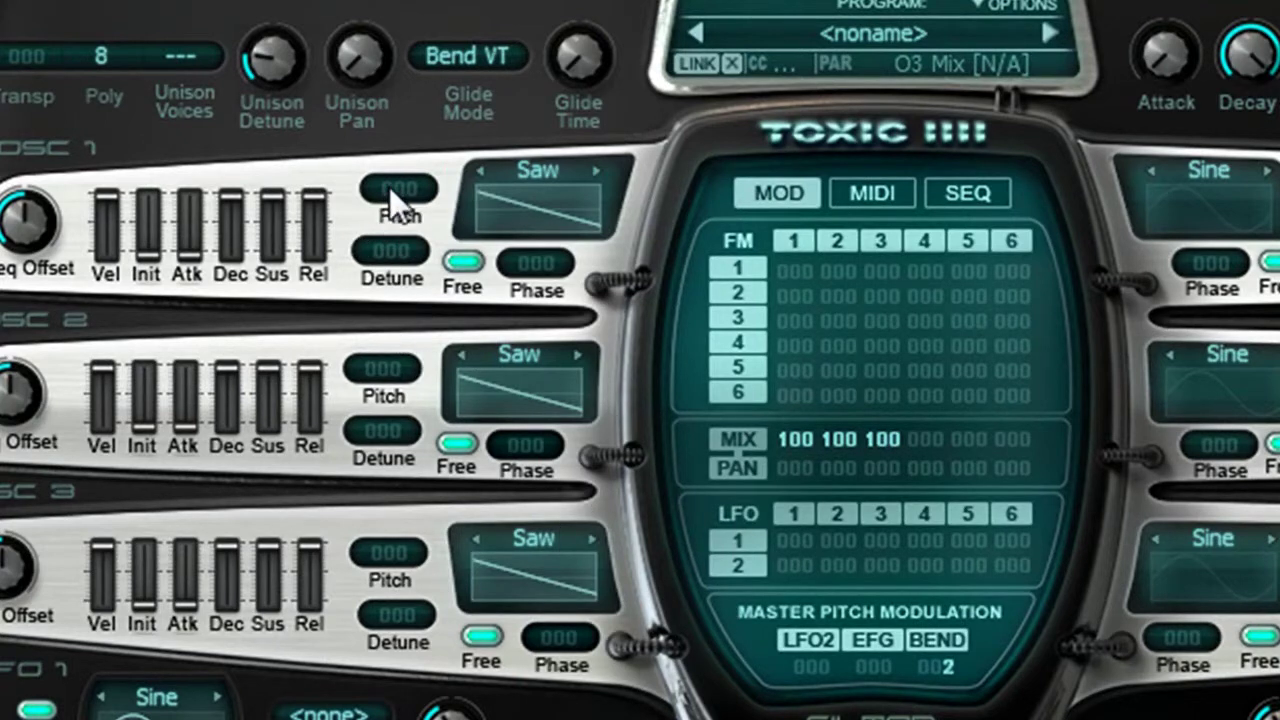
- Set the pitch of oscillators 2 and 3 to -12
left_click_drag(383, 368, 383, 404)
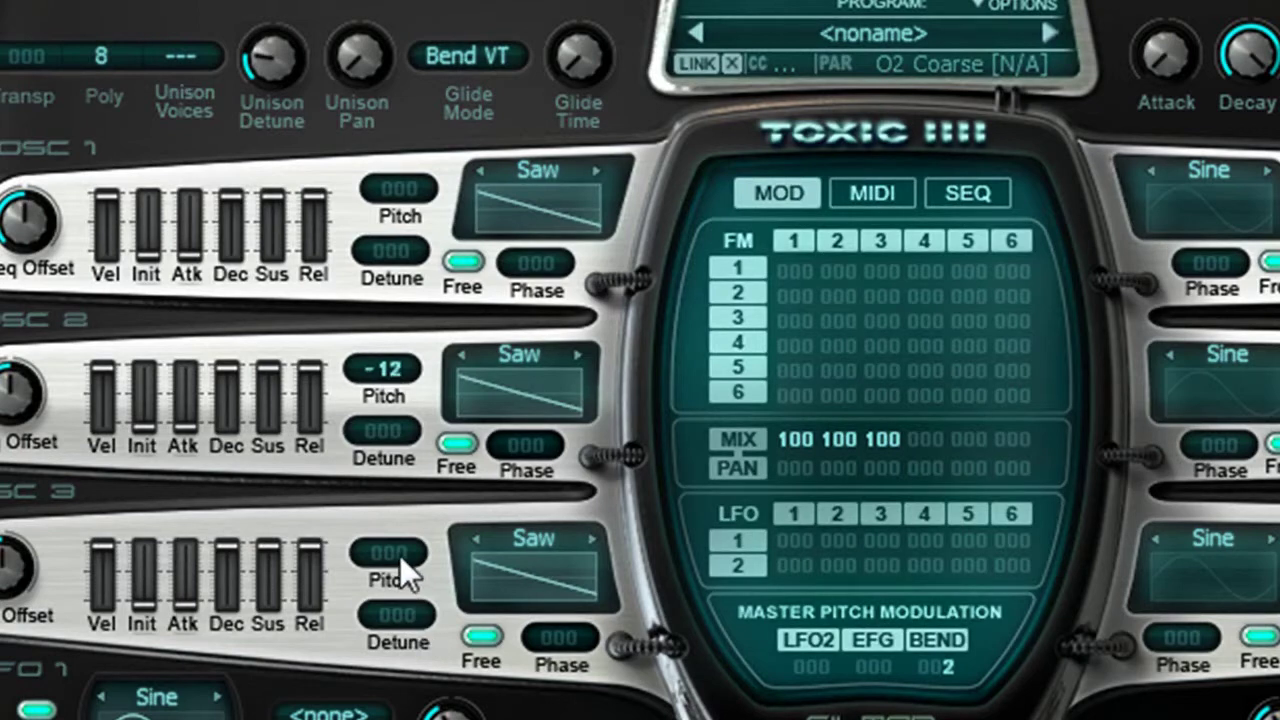
mouse_move(393, 555)
left_mouse_down()
mouse_move(393, 590)
mouse_move(393, 578)
left_mouse_up()
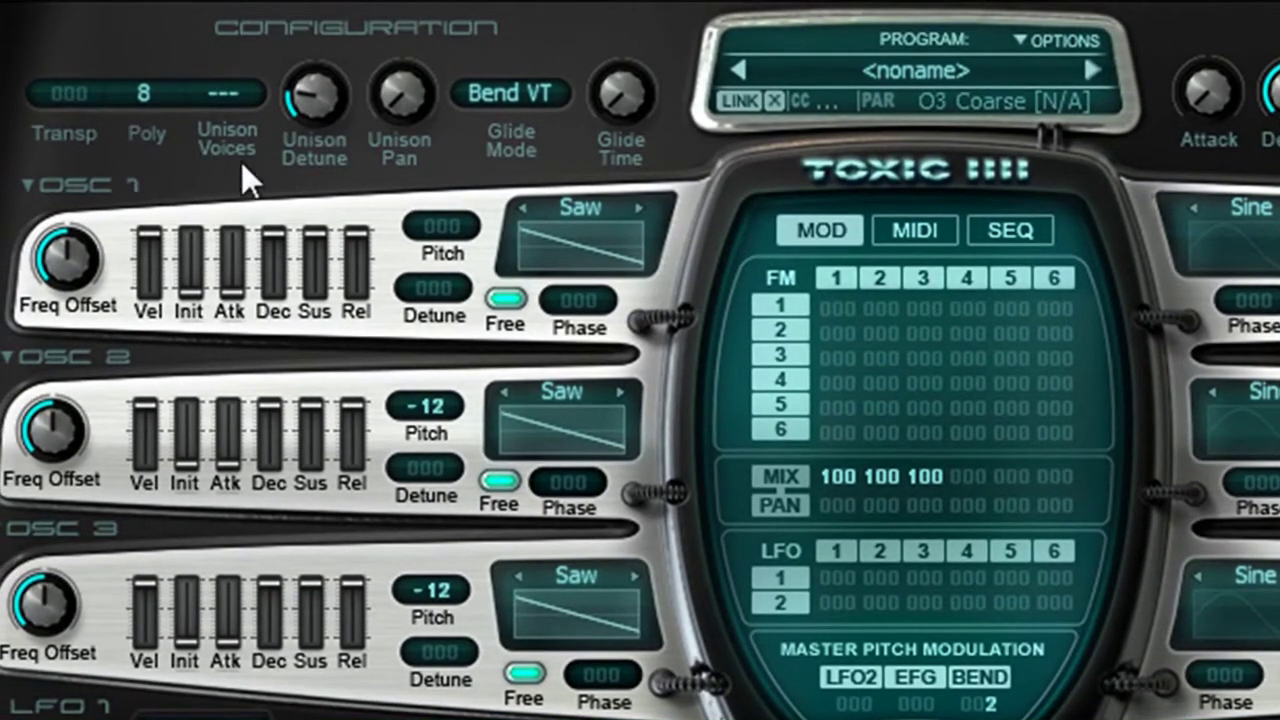
- Set the unison voices to 8 and raise the unison detune and unison pan
left_click(229, 99)
left_click(216, 345)
left_click_drag(312, 98, 312, 61)
mouse_move(404, 95)
left_mouse_down()
mouse_move(404, 108)
mouse_move(404, 70)
mouse_move(403, 112)
left_mouse_up()
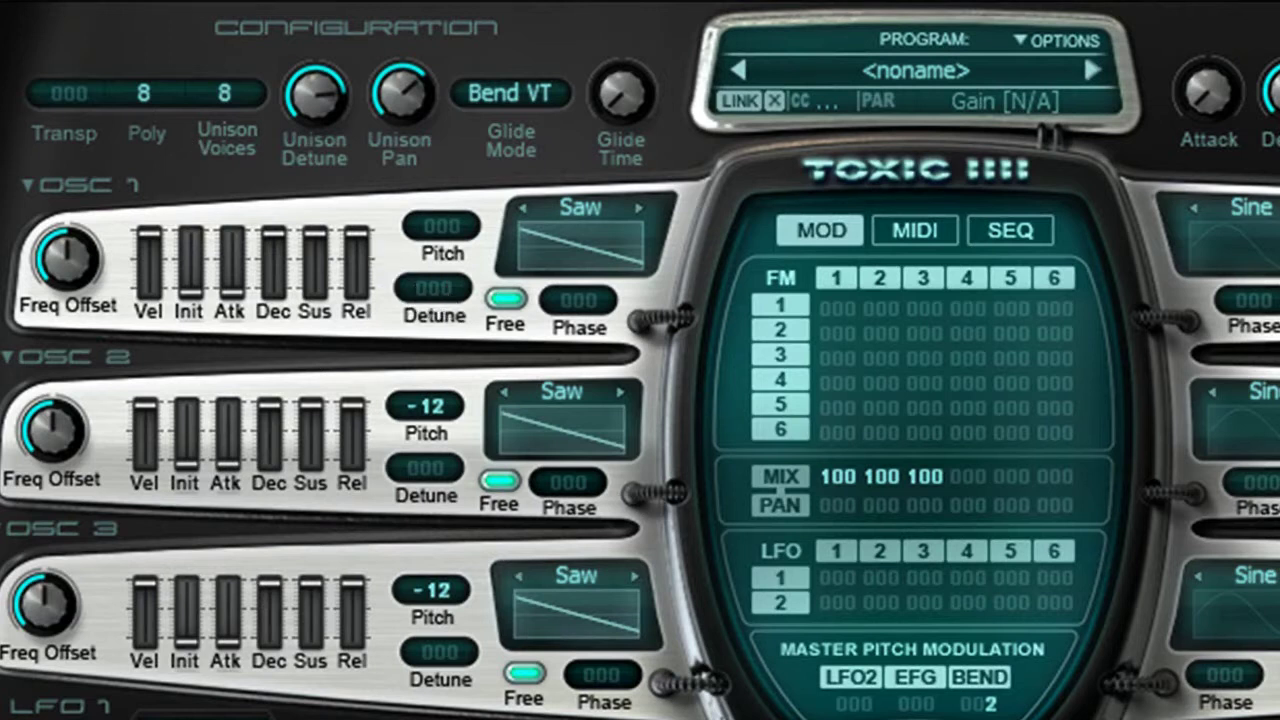
- Detune oscillator 1 to 15, oscillator 2 to -11 and oscillator 3 to 13, and raise the master release slightly
left_click_drag(433, 289, 433, 272)
scroll(433, 288, "up", 1)
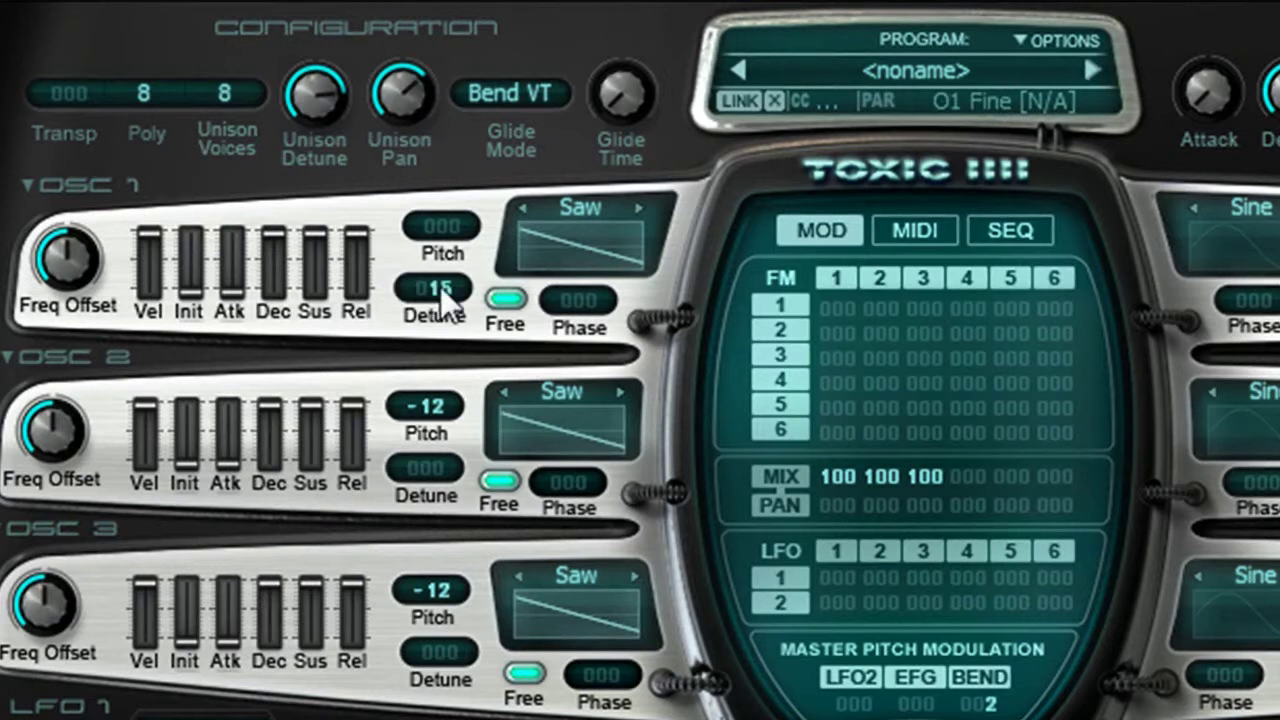
scroll(444, 470, "down", 11)
scroll(448, 640, "up", 16)
scroll(448, 640, "down", 3)
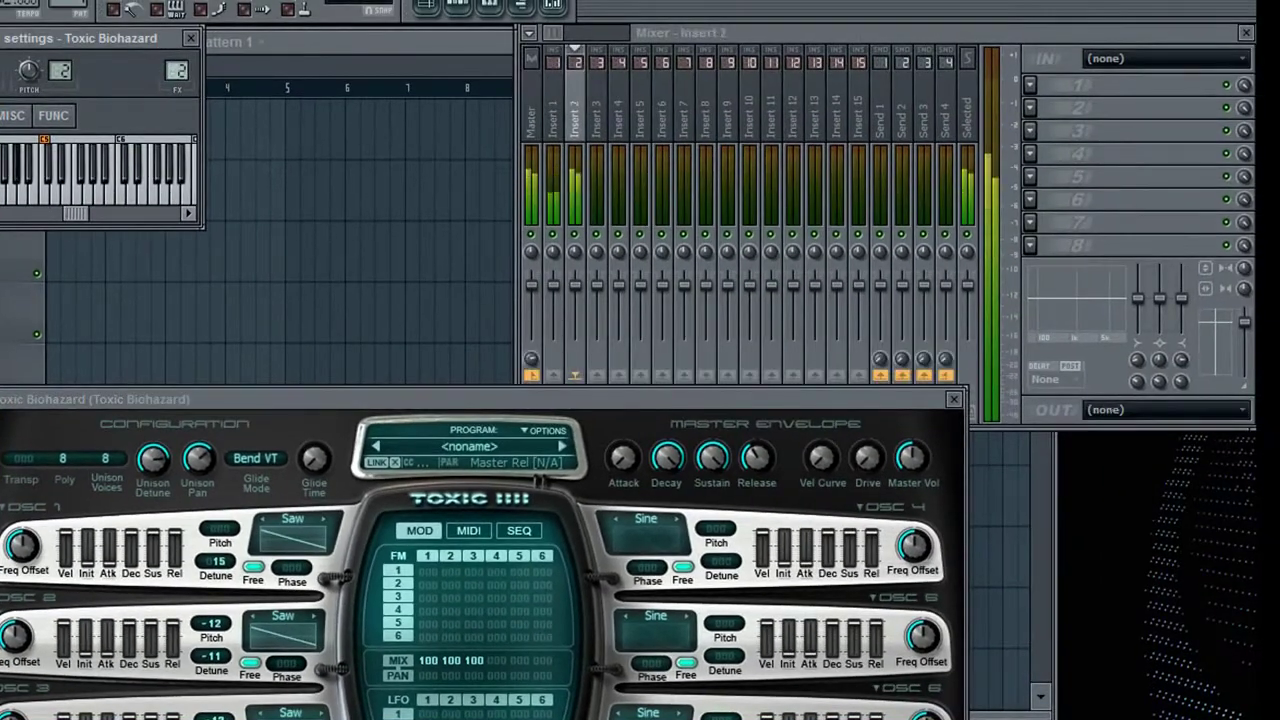
- Route the Toxic Biohazard channel to mixer insert 4 and load Fruity Chorus in its first effect slot
left_click_drag(177, 70, 177, 58)
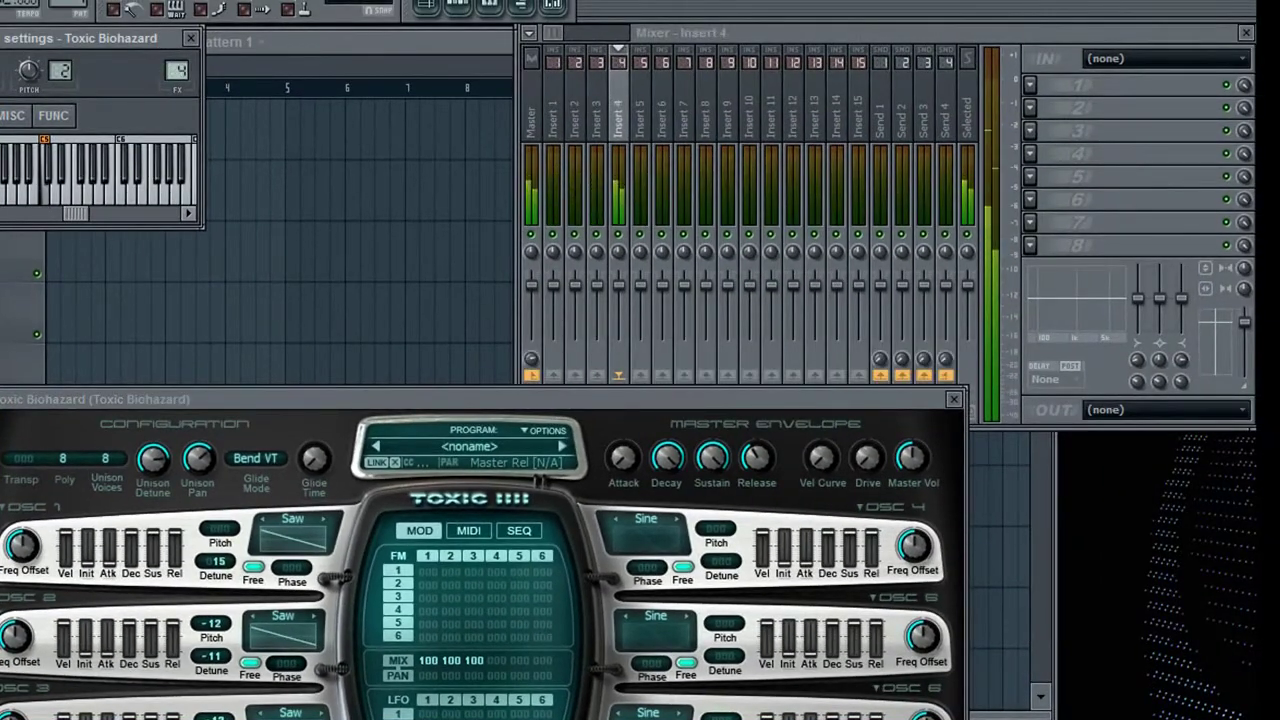
left_click(1044, 90)
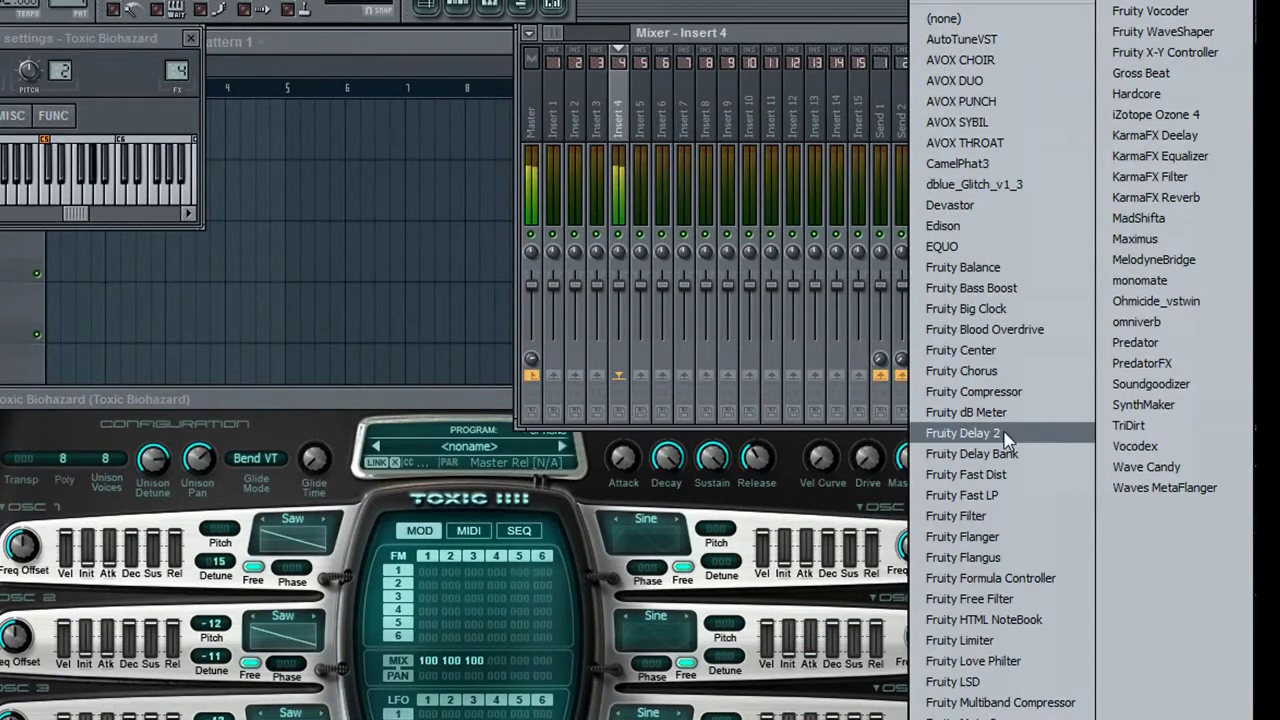
left_click(993, 371)
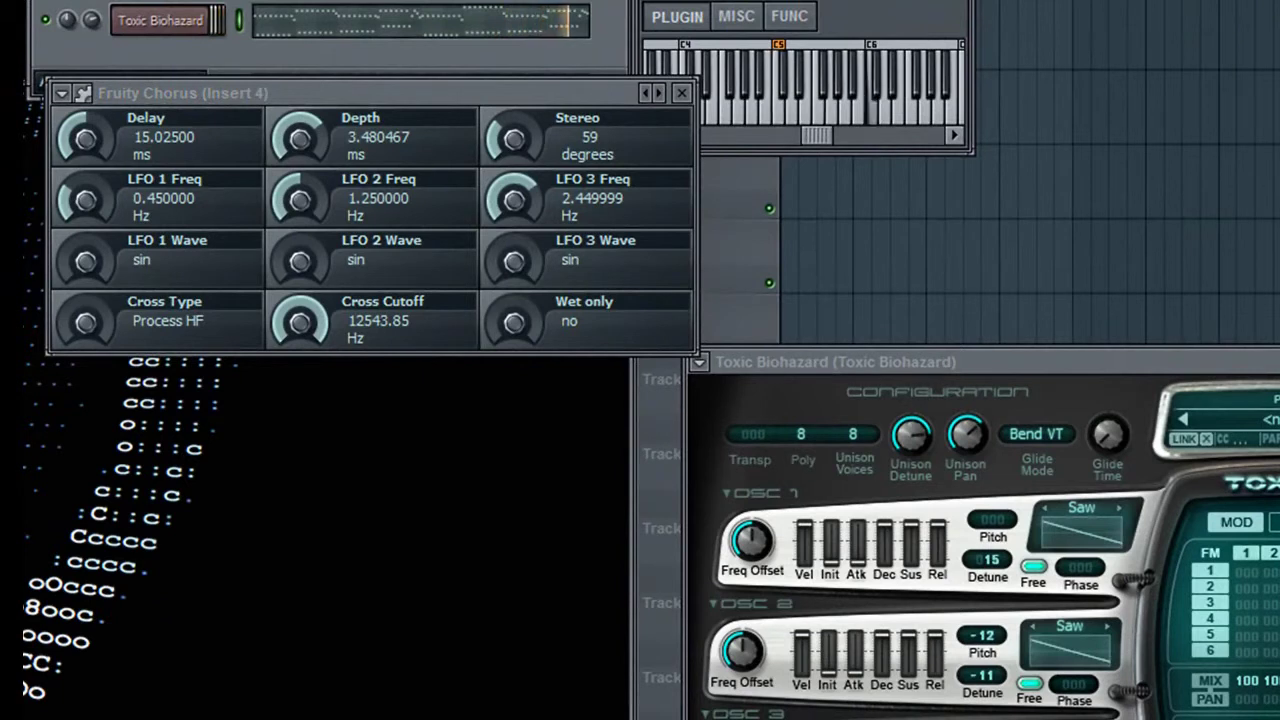
- Add Fruity Parametric EQ 2 to insert 4 and boost the two highest bands
left_click(1279, 384)
left_click_drag(589, 368, 569, 337)
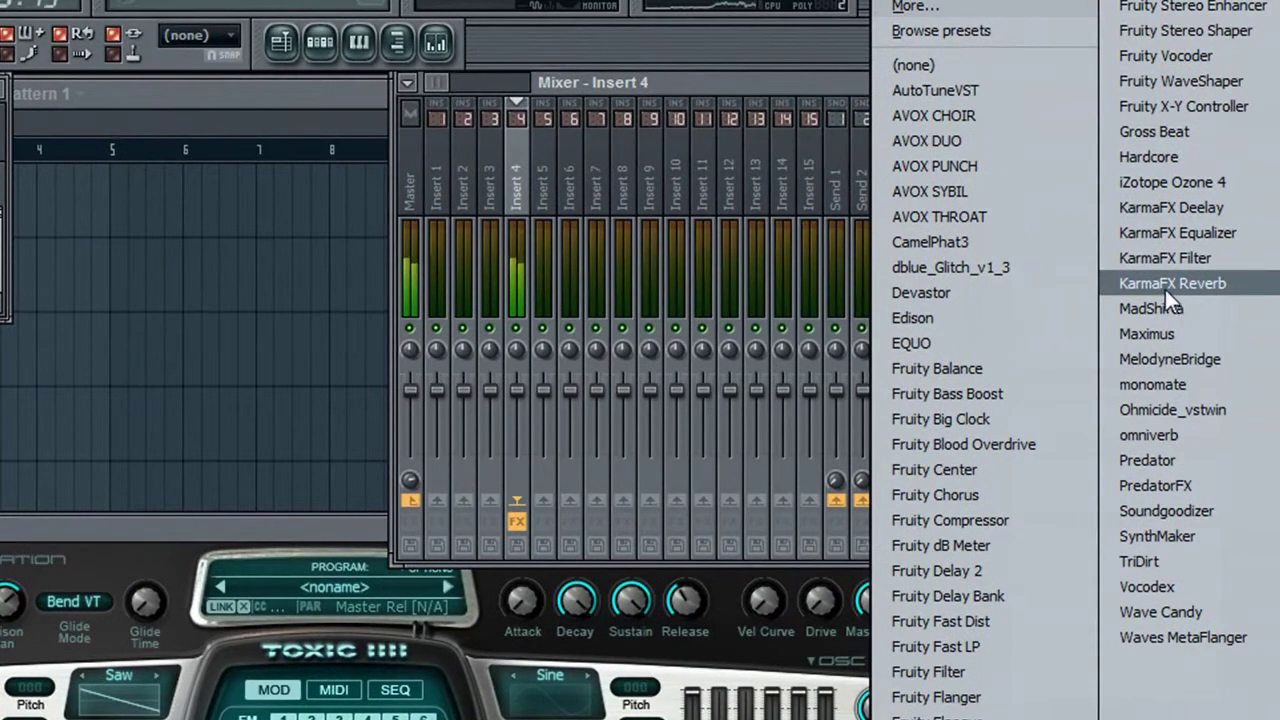
- Load KarmaFX Reverb in insert 4's third effect slot and set its wet level to -8.4 dB
left_click(1165, 289)
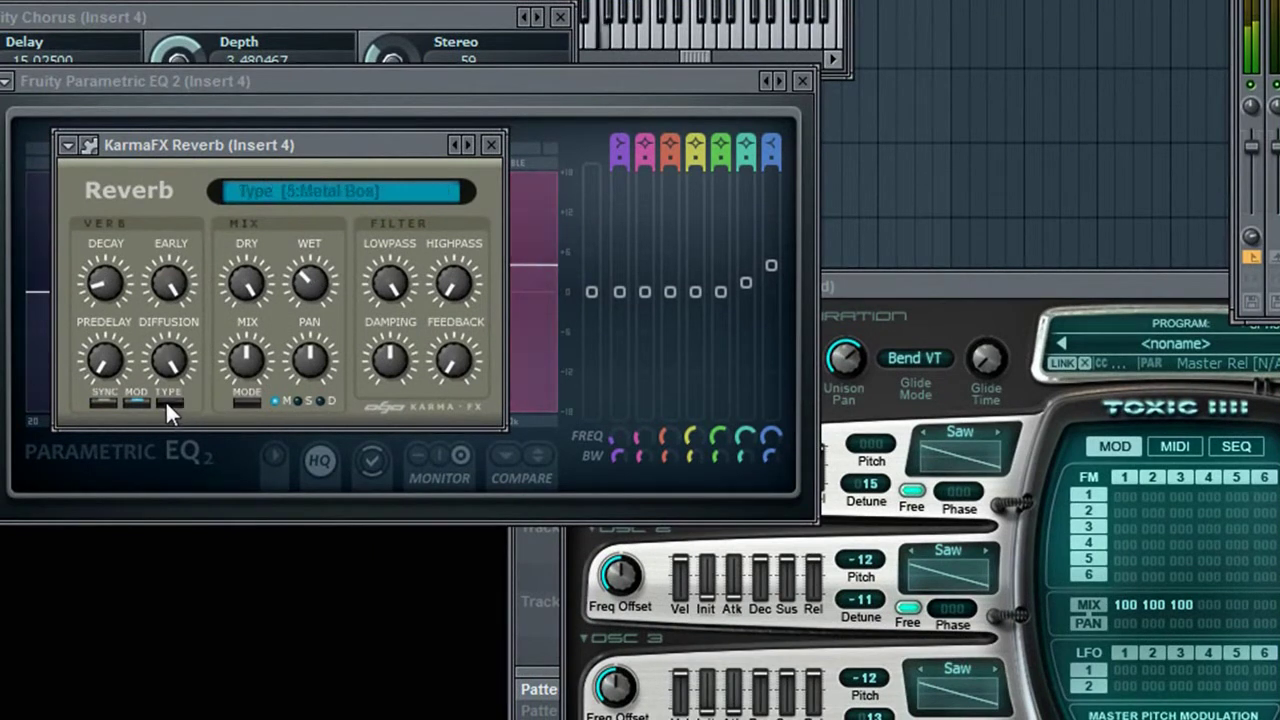
left_click_drag(307, 283, 307, 277)
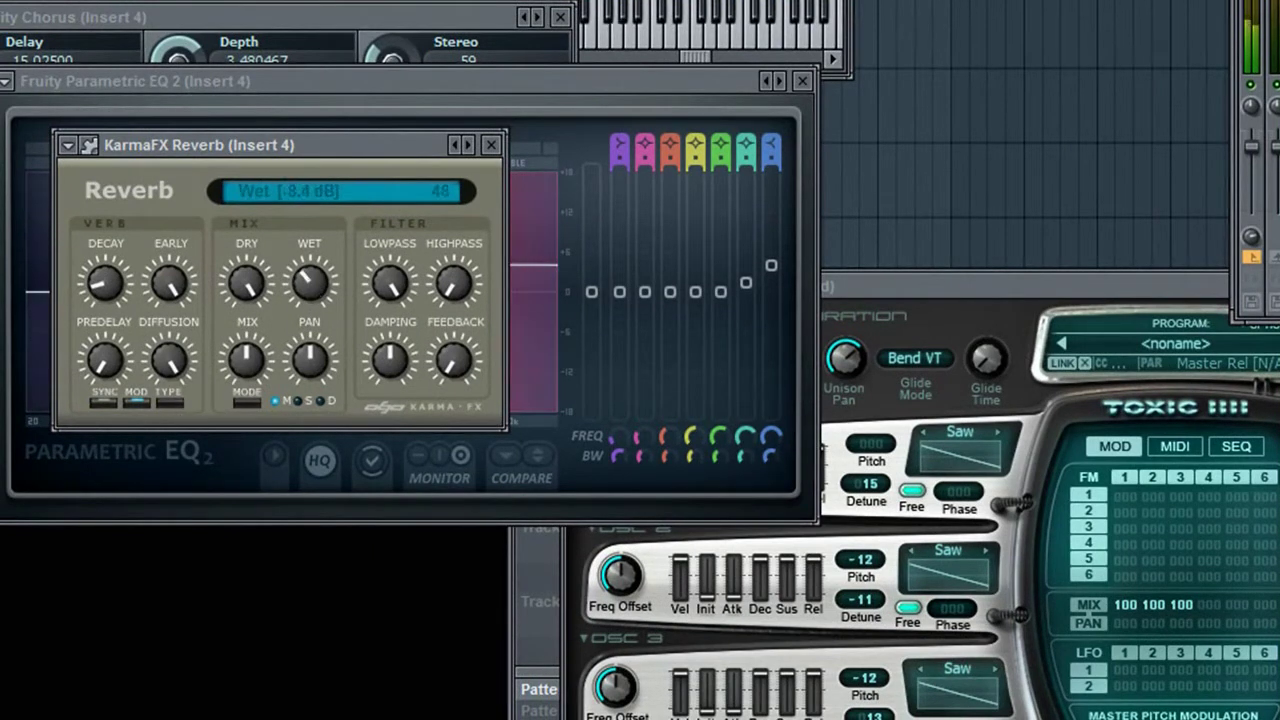
- Load KarmaFX Deelay in insert 4's fourth effect slot and lower its wet level
left_click(1279, 120)
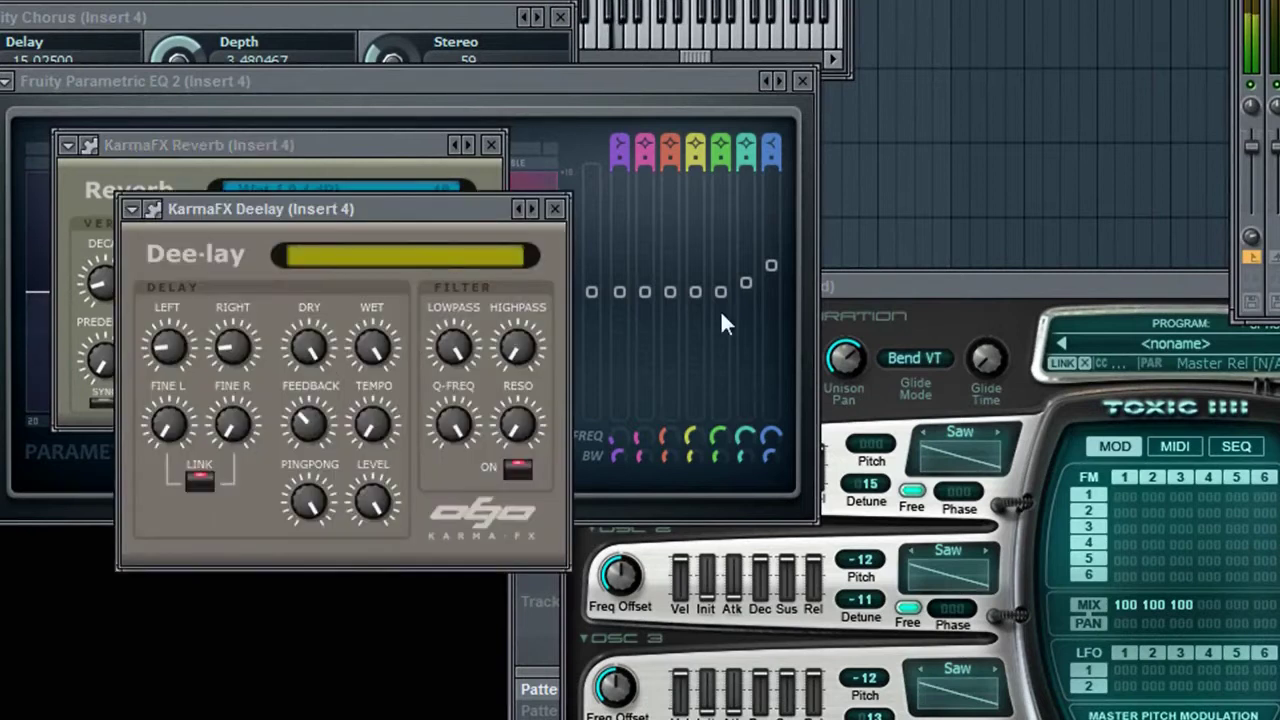
left_click_drag(386, 362, 331, 521)
- Close the delay, reverb, EQ and chorus windows along with the channel settings
left_click(555, 209)
left_click(491, 145)
left_click(802, 80)
left_click(560, 17)
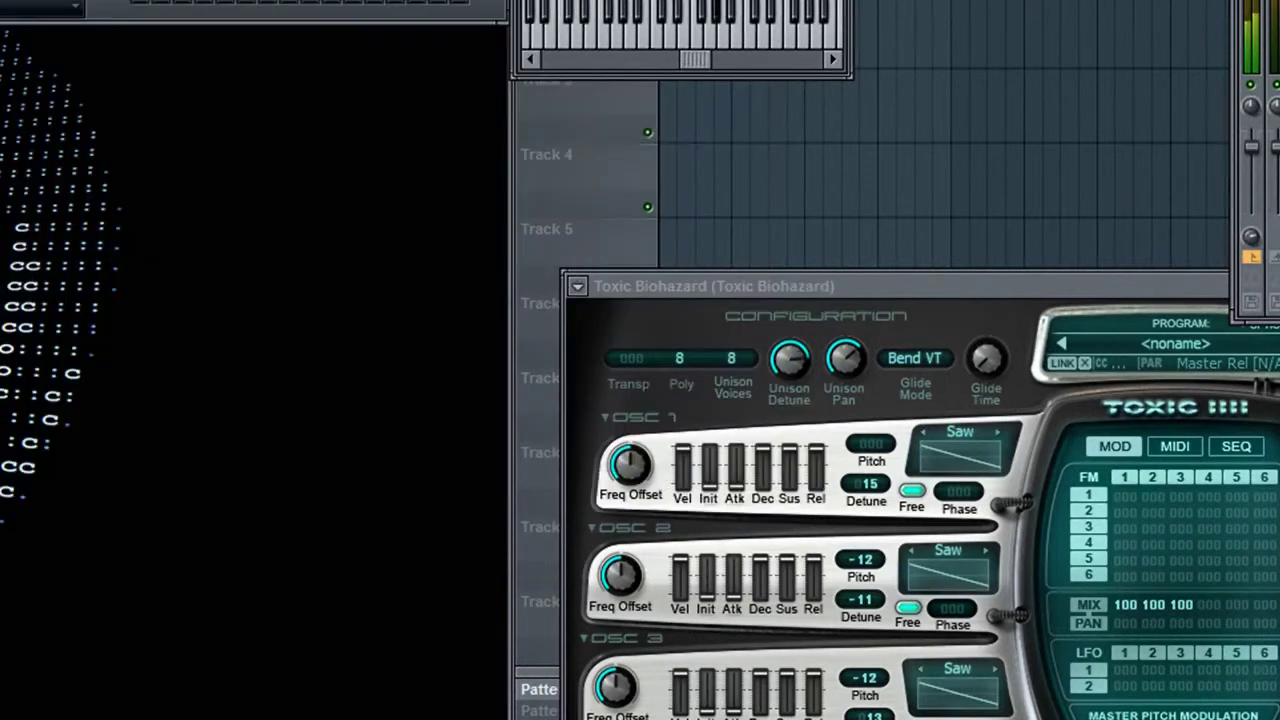
left_click(840, 1)
- Reopen Toxic Biohazard, enable its built-in EQ and adjust EQ band 7, closing the synth when done
left_click(1128, 273)
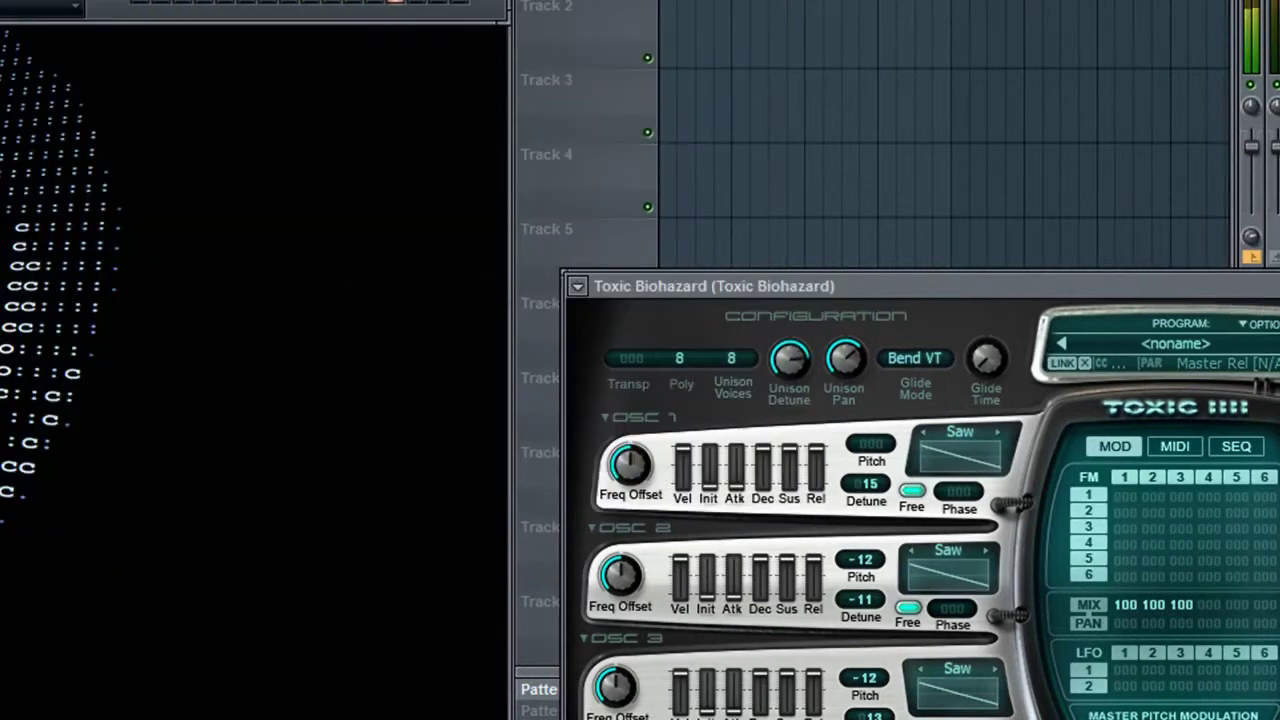
left_click(1278, 286)
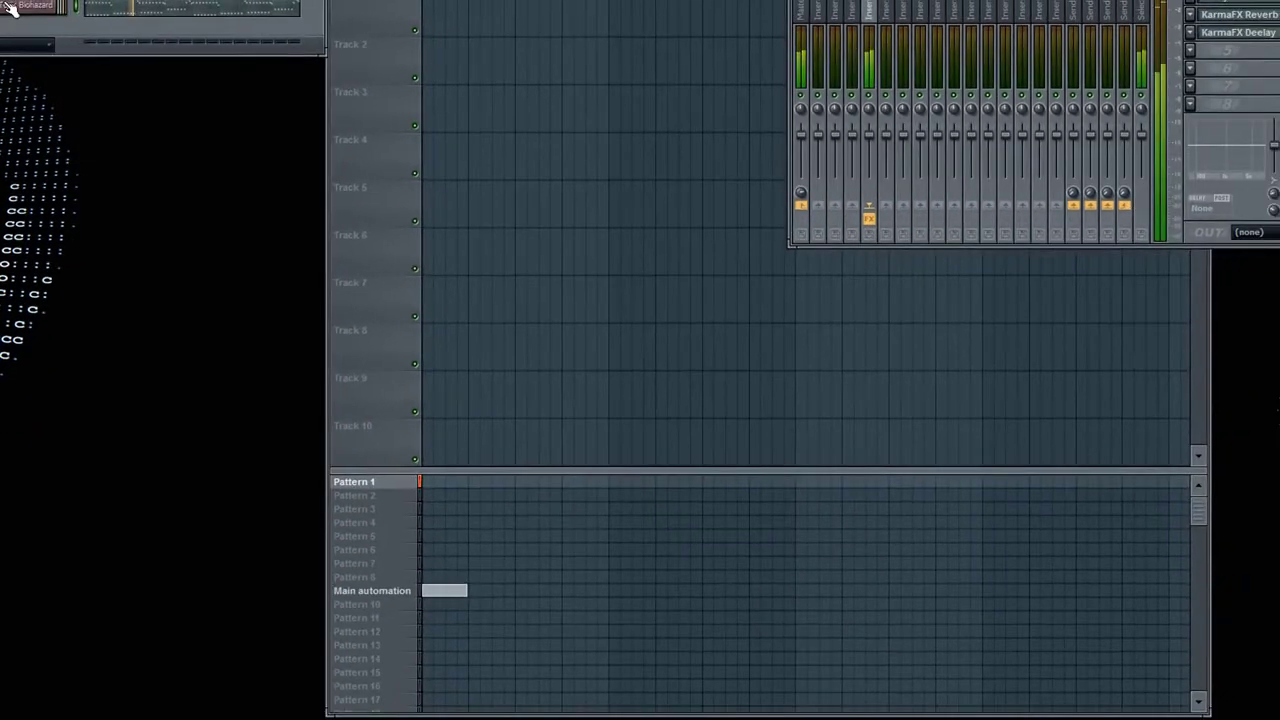
left_click(12, 6)
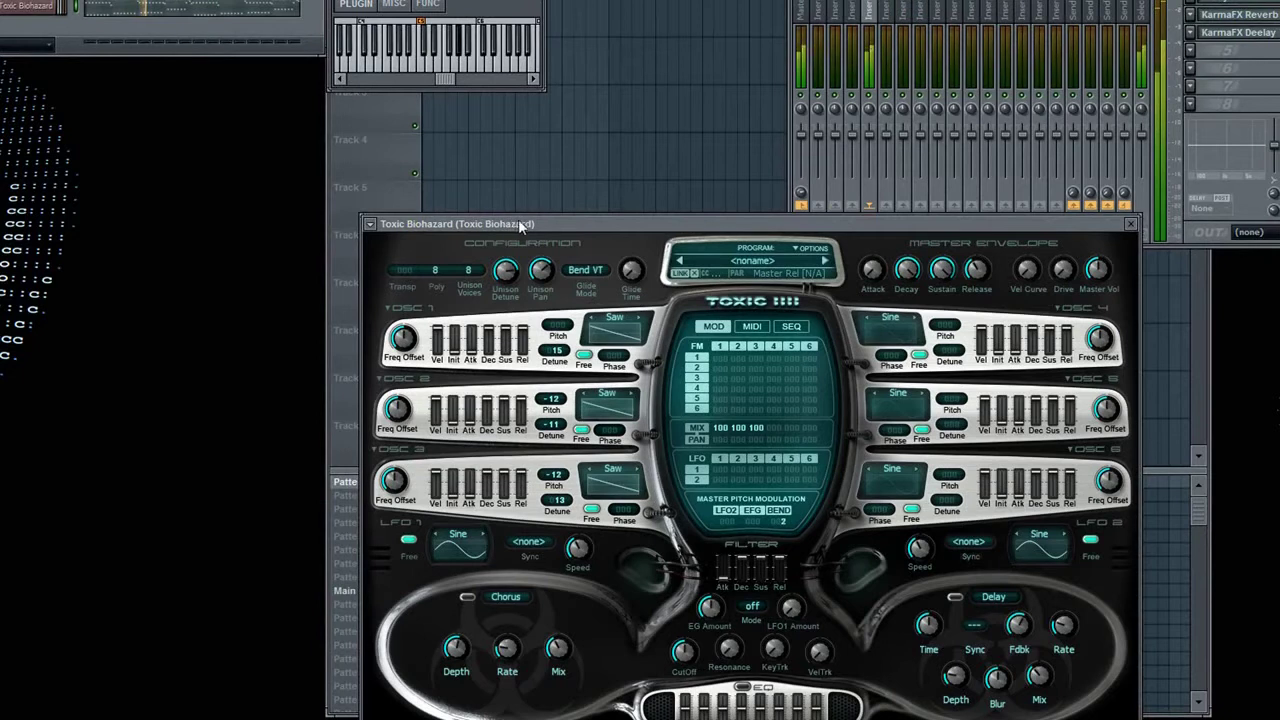
left_click_drag(551, 218, 543, 132)
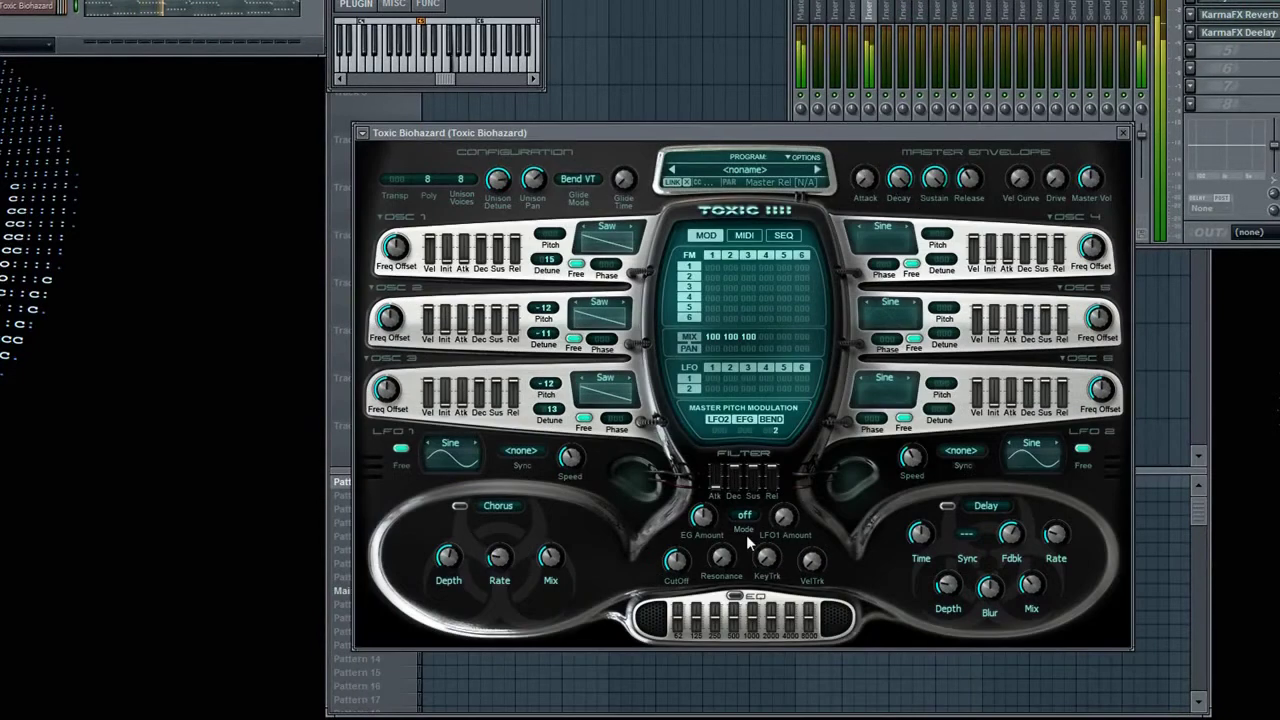
left_click(735, 597)
left_click_drag(808, 618, 790, 615)
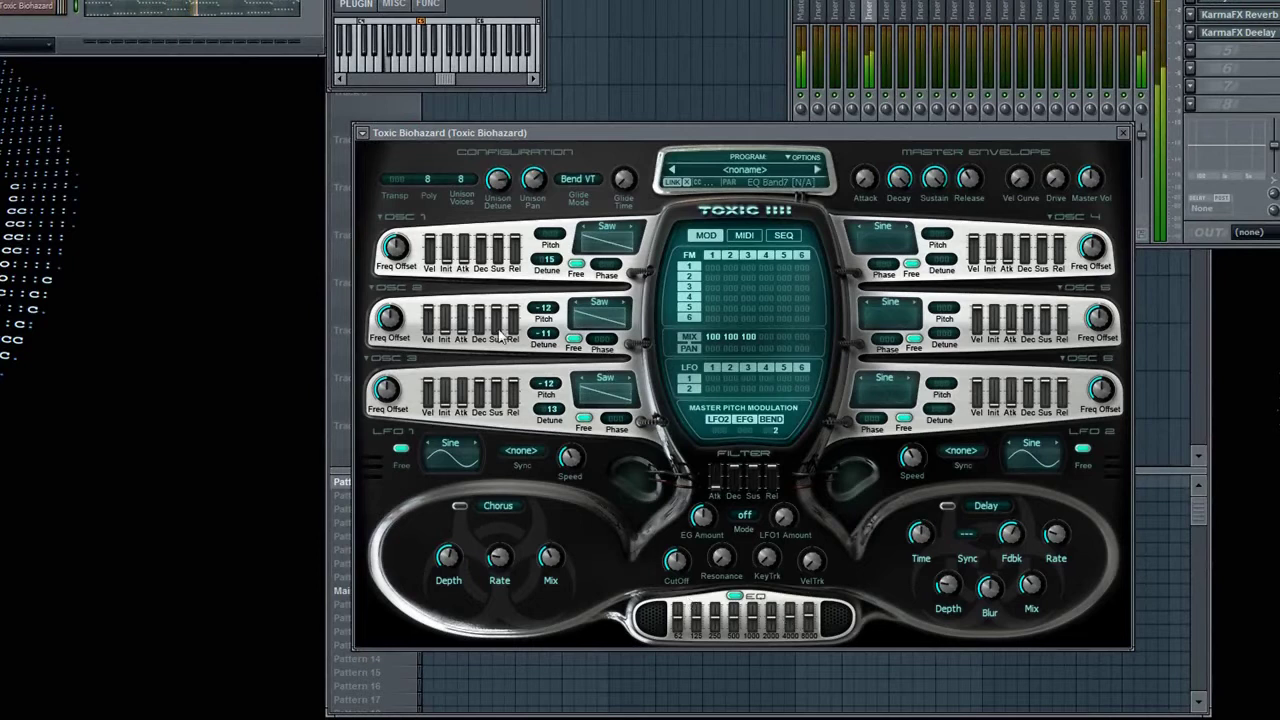
left_click(1123, 132)
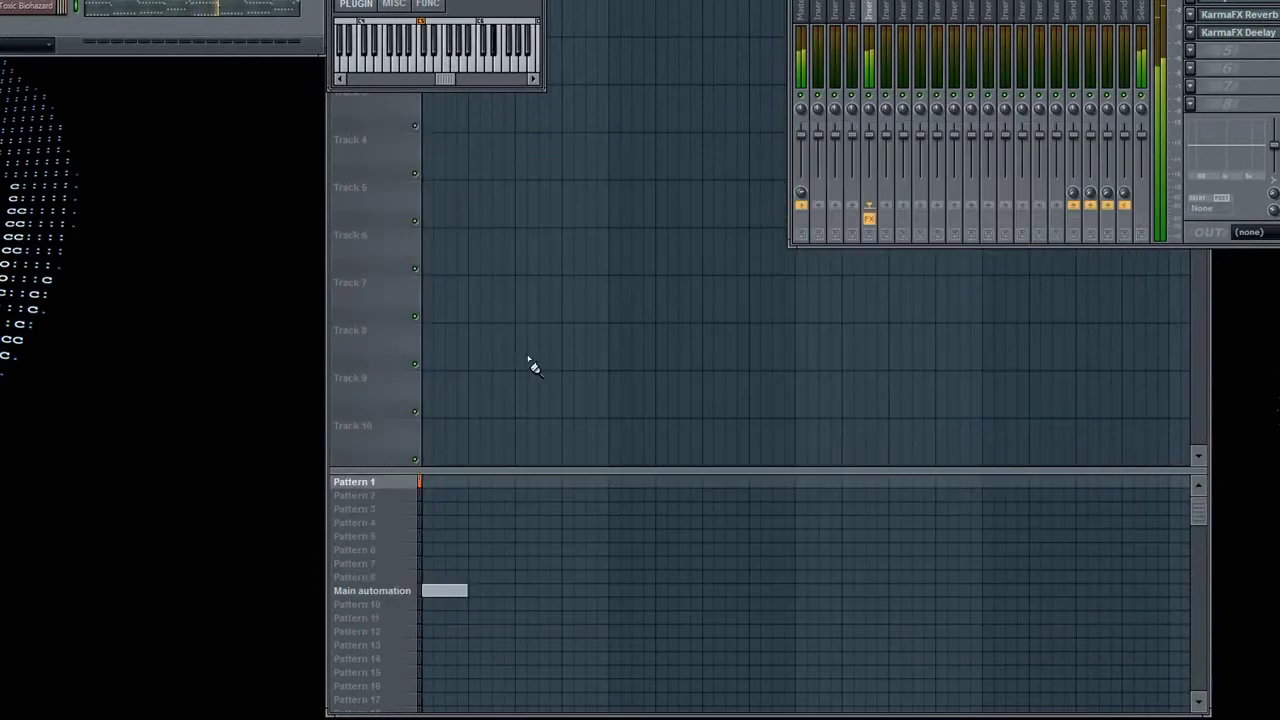
- Place Pattern 1 at the start of the playlist and delete the Main automation clip
left_click(424, 482)
right_click(433, 590)
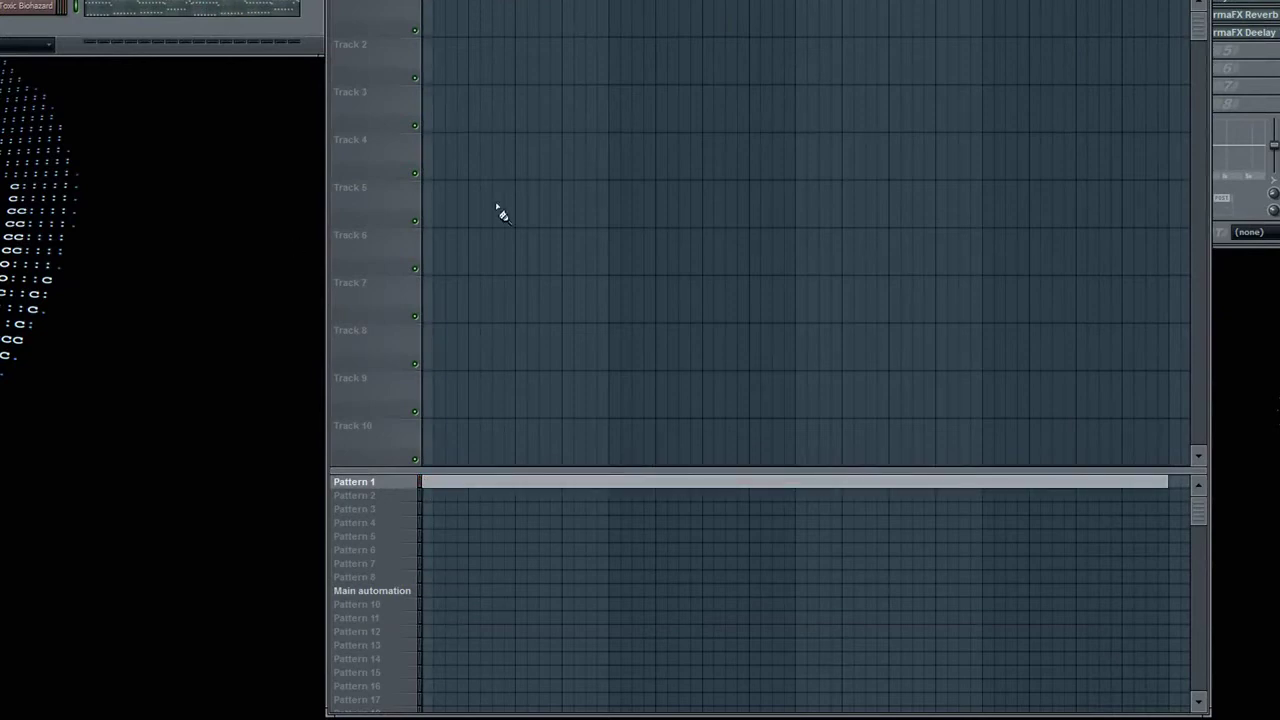
- Show the mixer, reopen Toxic Biohazard and call up its option to save the sound as a preset
key("F9")
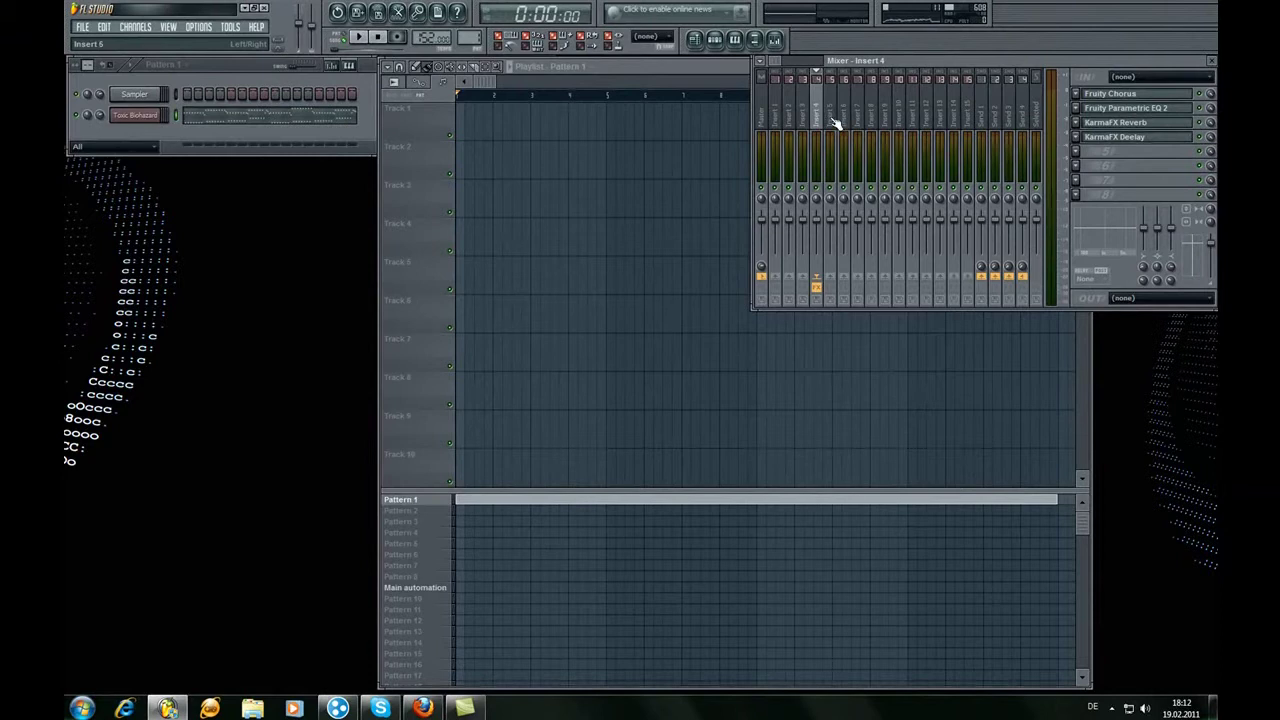
left_click(134, 114)
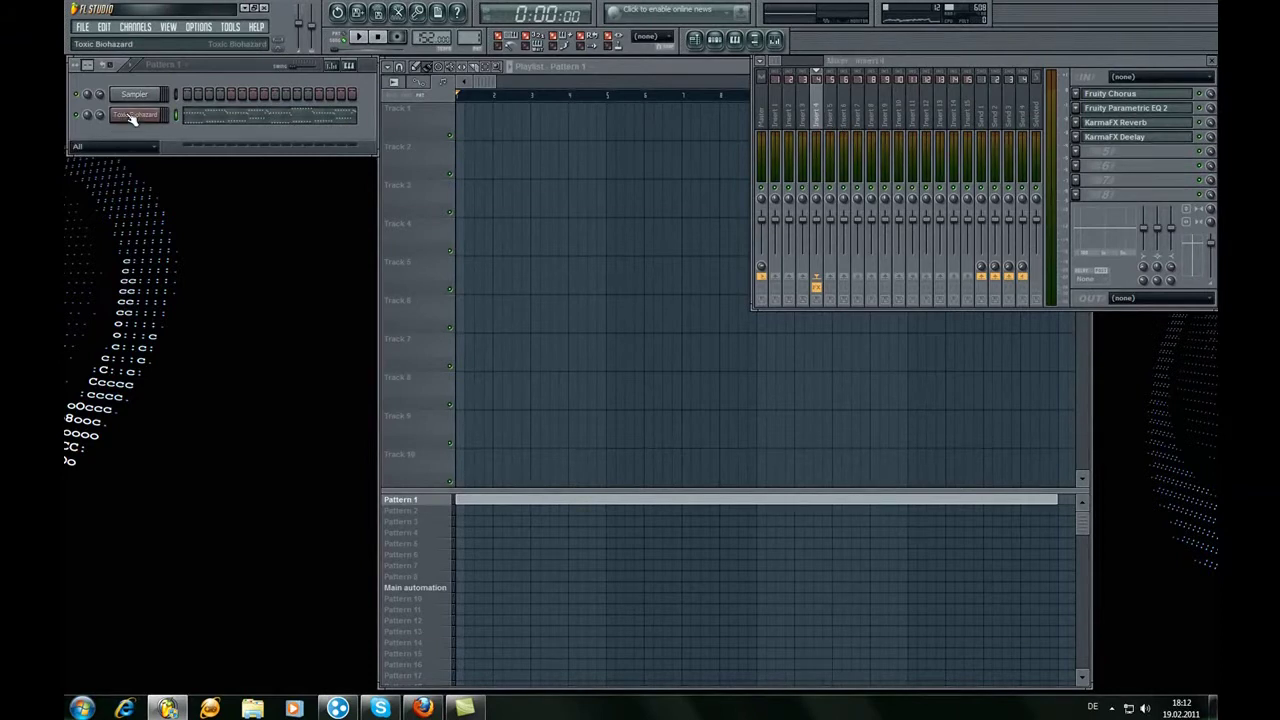
left_click(406, 217)
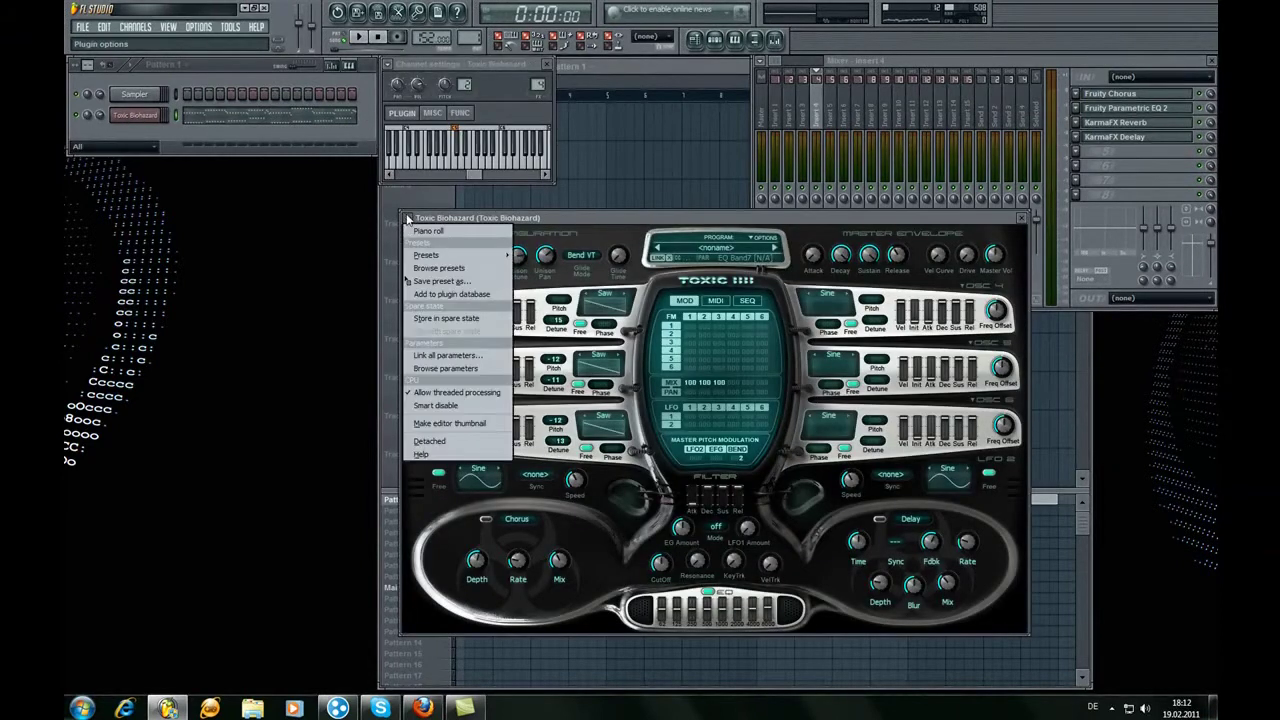
left_click(464, 284)
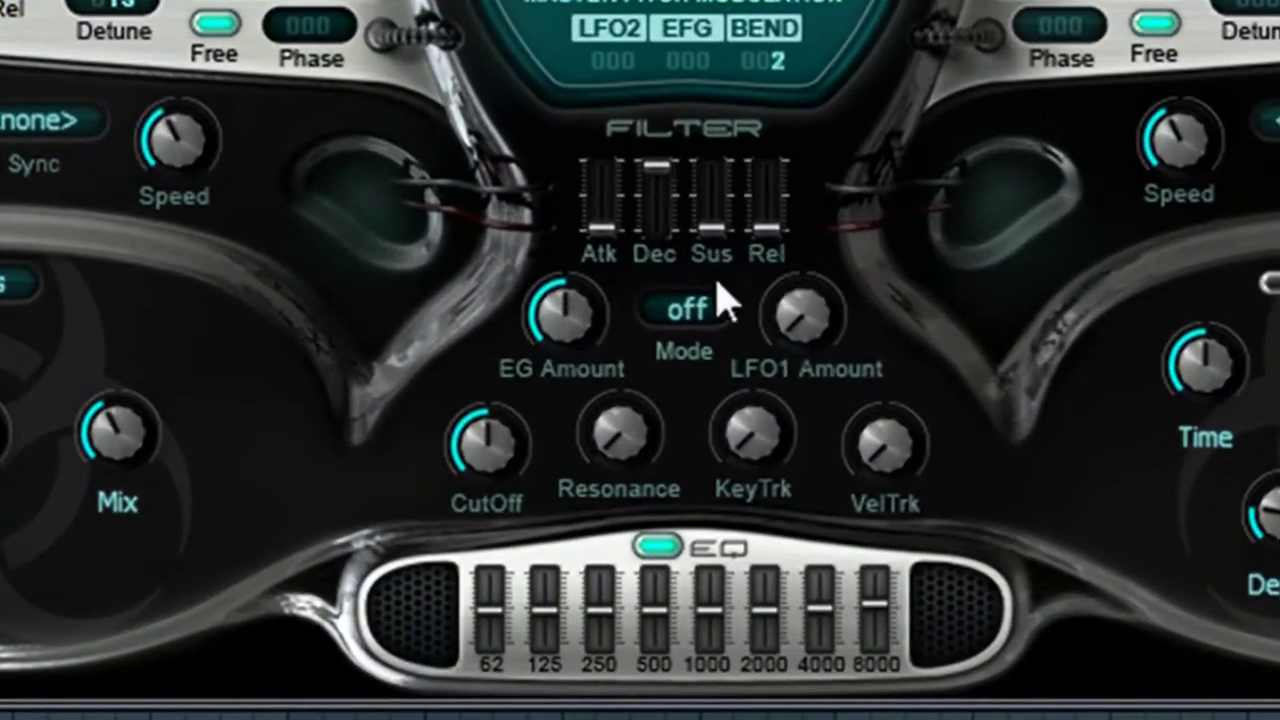
- Shorten the filter envelope's decay in Toxic Biohazard, set the filter mode to LP, and adjust the EG amount and cutoff
left_click_drag(656, 168, 689, 206)
left_click(686, 308)
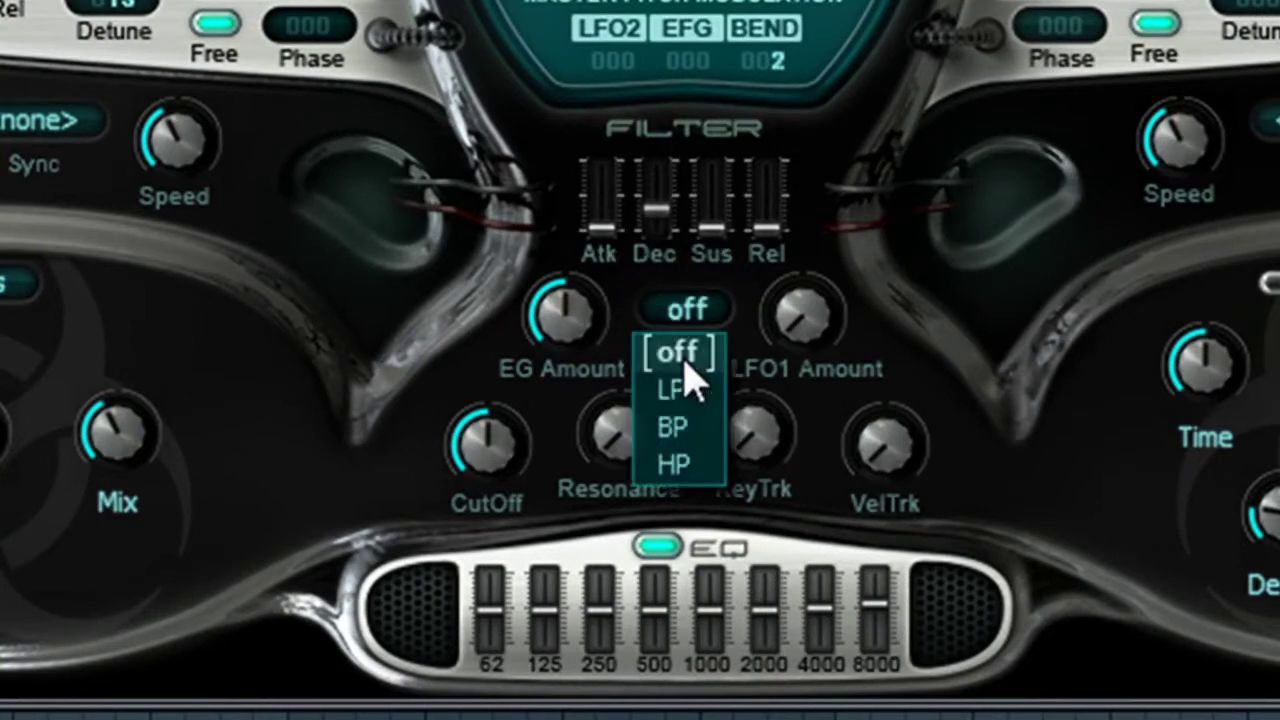
left_click(671, 389)
left_click_drag(566, 352, 566, 302)
mouse_move(486, 445)
left_mouse_down()
mouse_move(488, 488)
mouse_move(500, 430)
mouse_move(500, 460)
left_mouse_up()
left_click_drag(566, 313, 566, 303)
left_click_drag(486, 445, 486, 410)
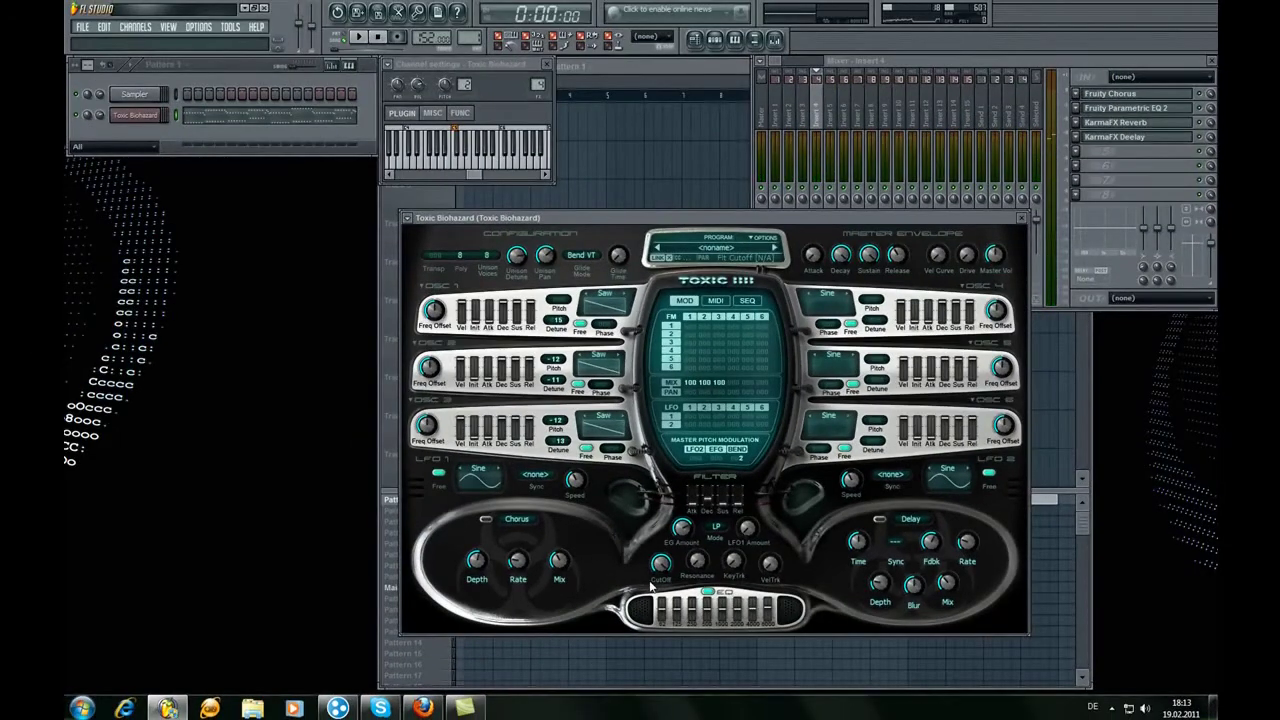
- Create an automation clip for Toxic Biohazard's filter cutoff, closing the synth, its channel settings and the mixer when done
right_click(656, 567)
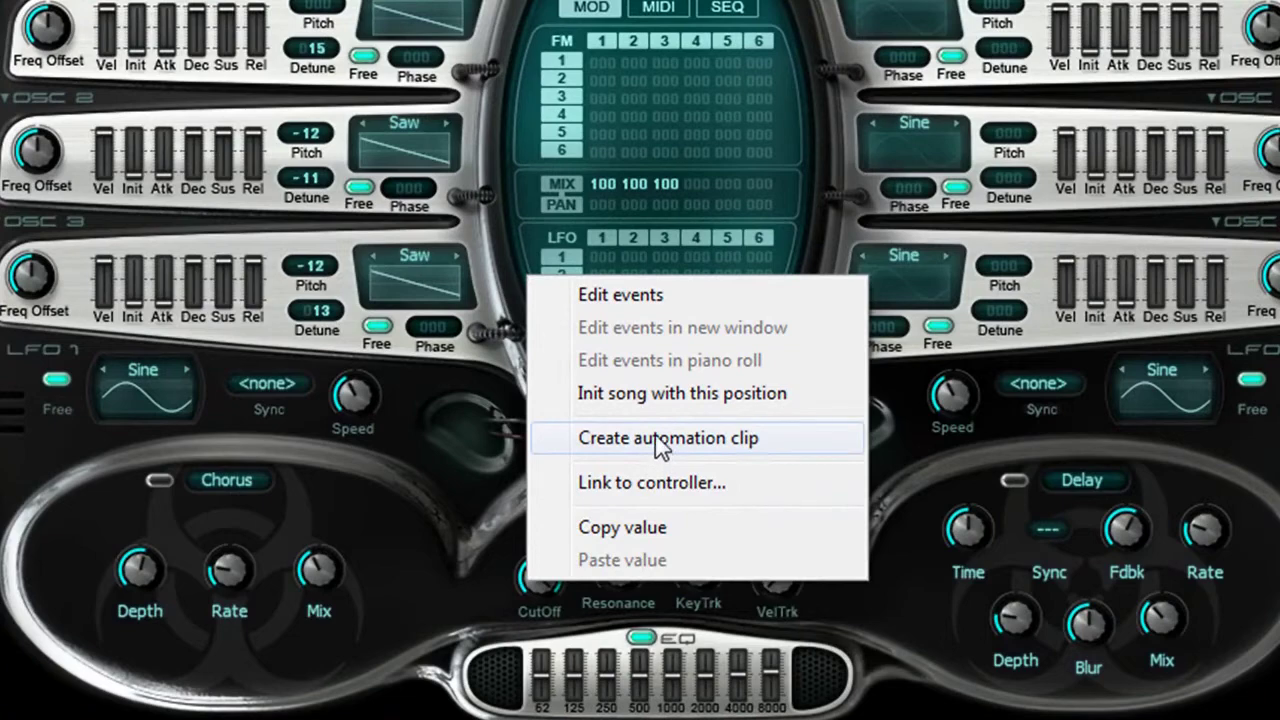
left_click(660, 440)
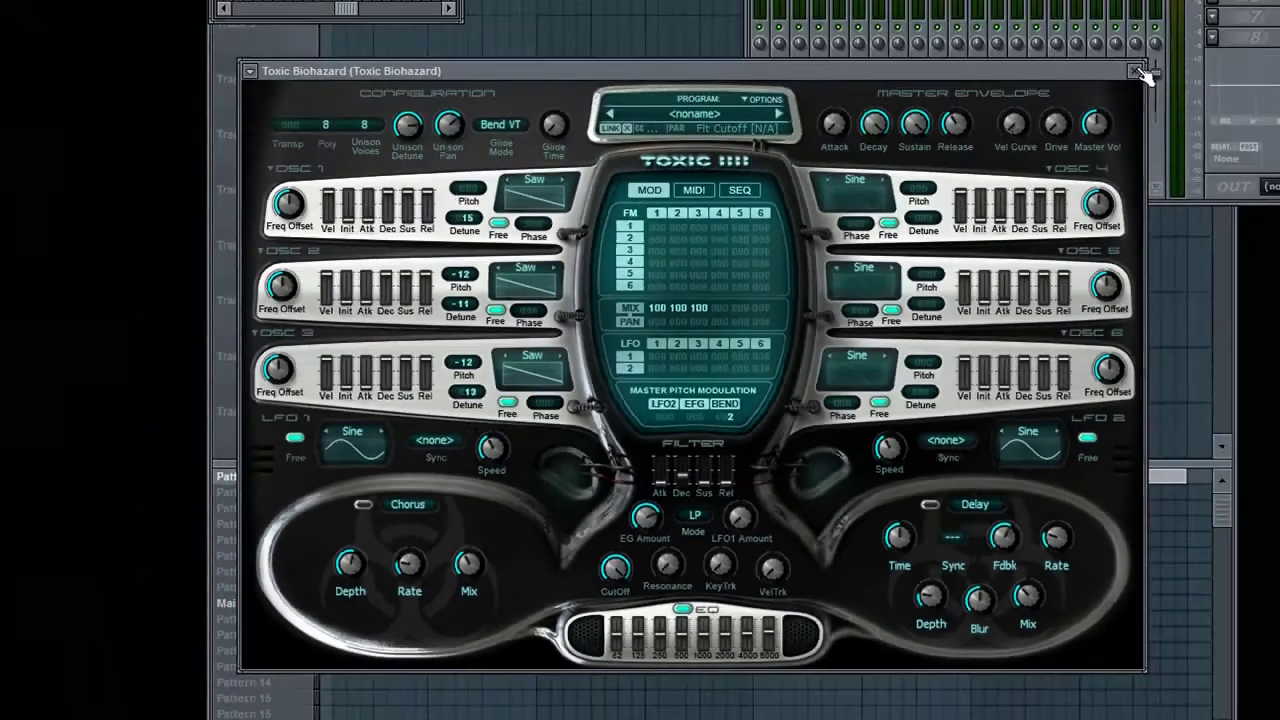
left_click(1114, 120)
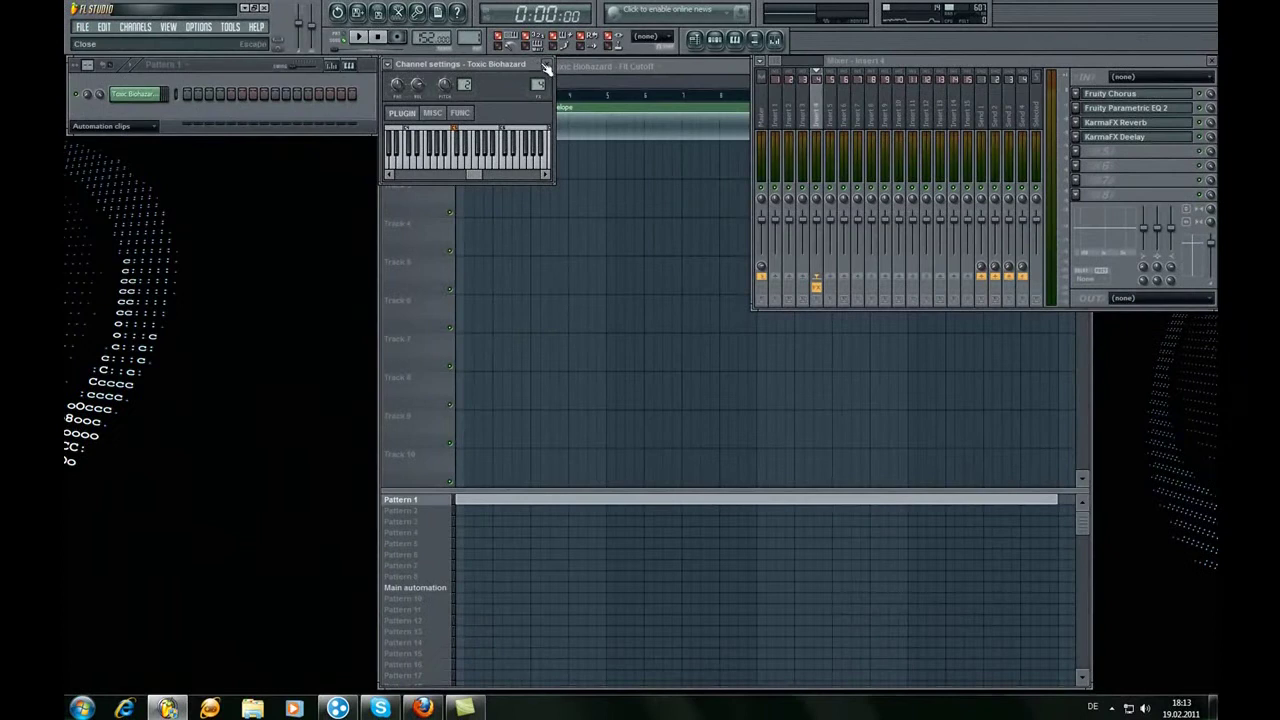
left_click(545, 65)
key("F9")
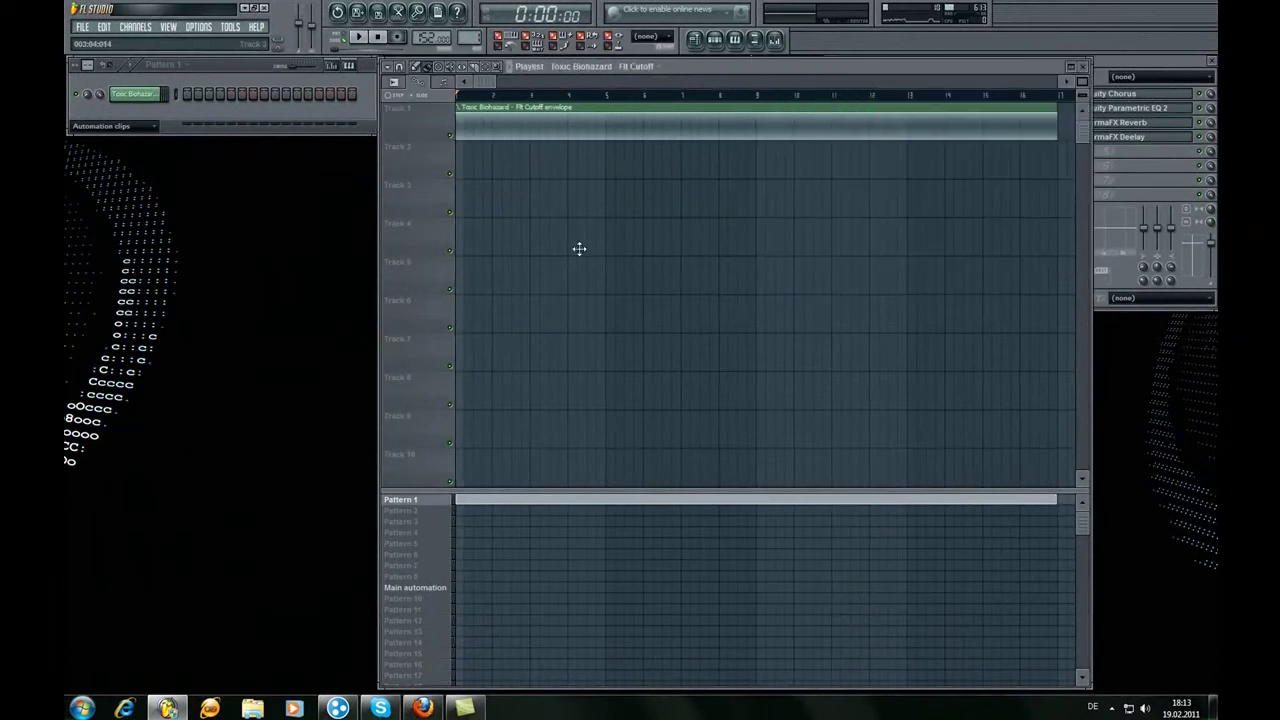
- Lower the start point of the filter cutoff envelope to form a rising ramp and play it, jumping ahead to about bar 8
key("space")
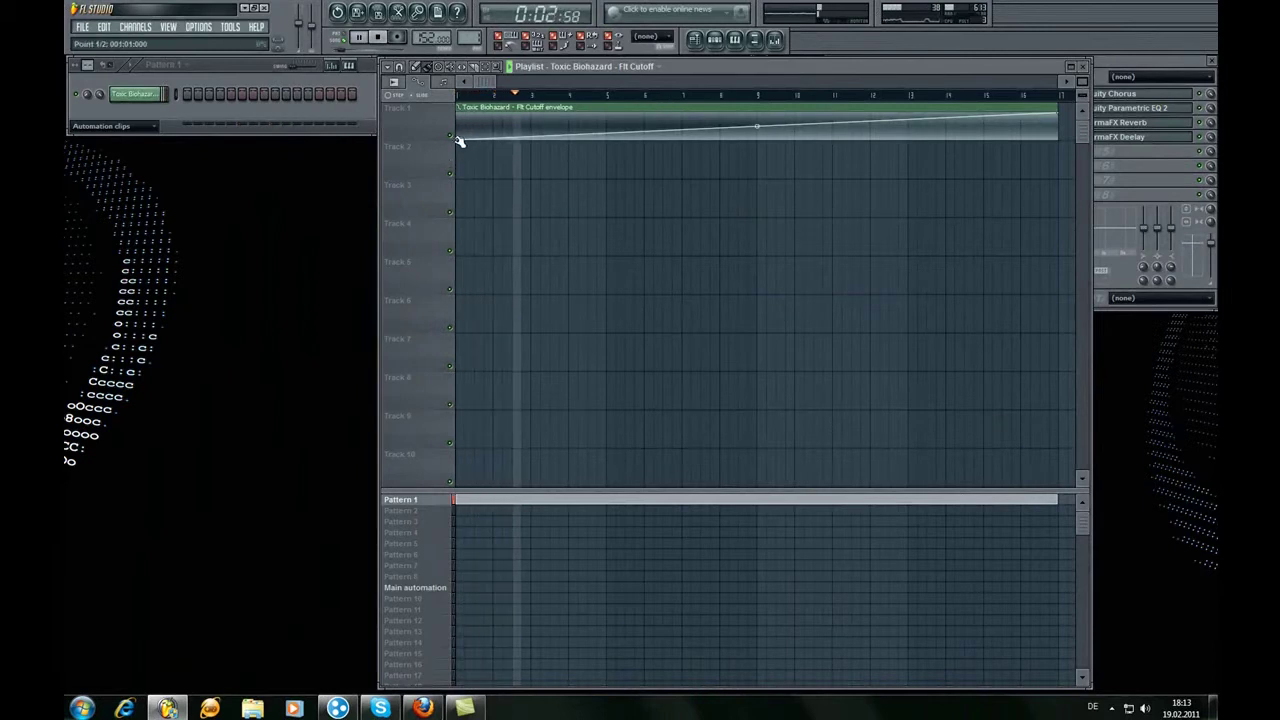
left_click(726, 94)
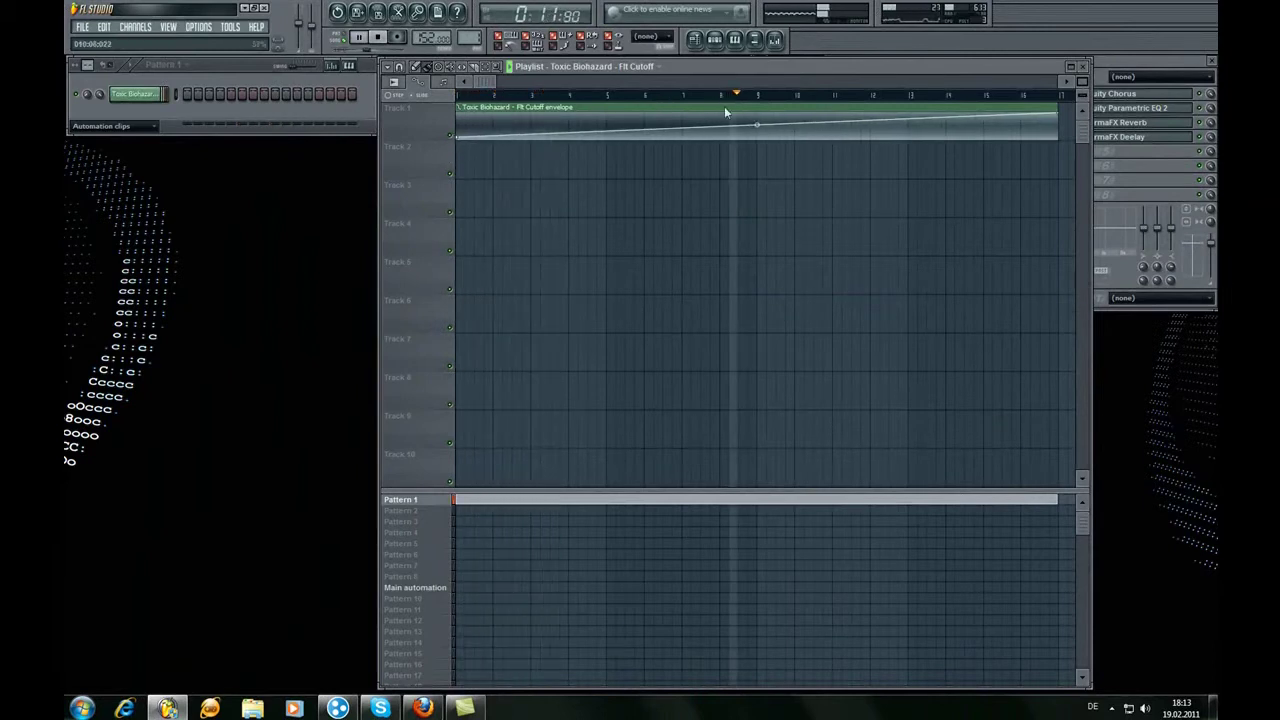
key("space")
- Filter the channel list to Unsorted and delete the filter cutoff automation clip from playlist track 1
left_click(110, 126)
left_click(95, 171)
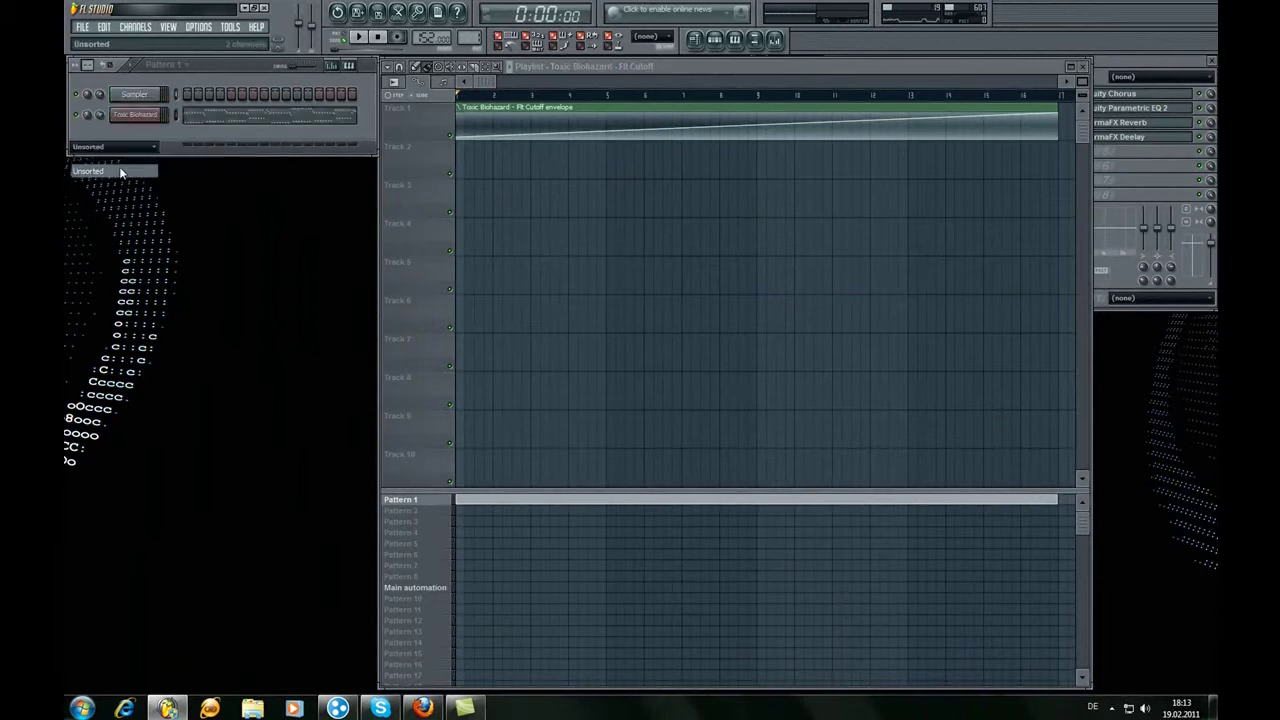
right_click(514, 124)
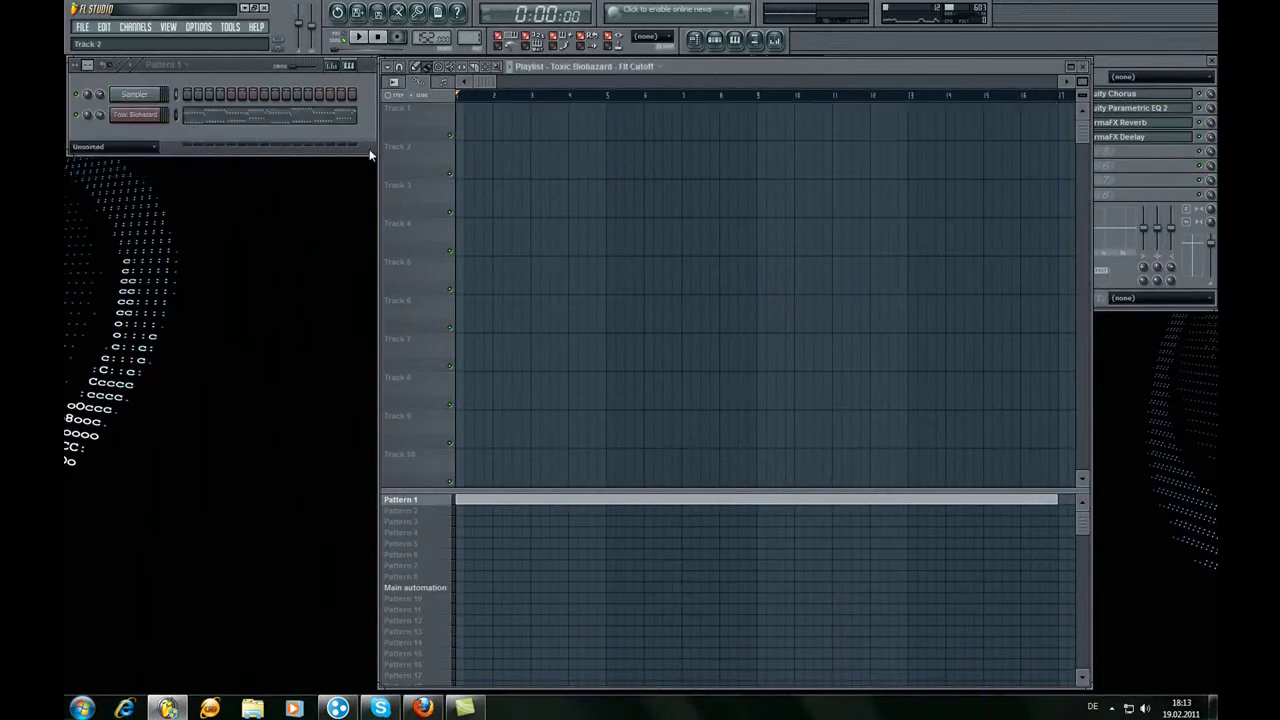
- Clone the Toxic Biohazard channel and close the blank synth window of the clone
left_click(147, 118)
right_click(148, 120)
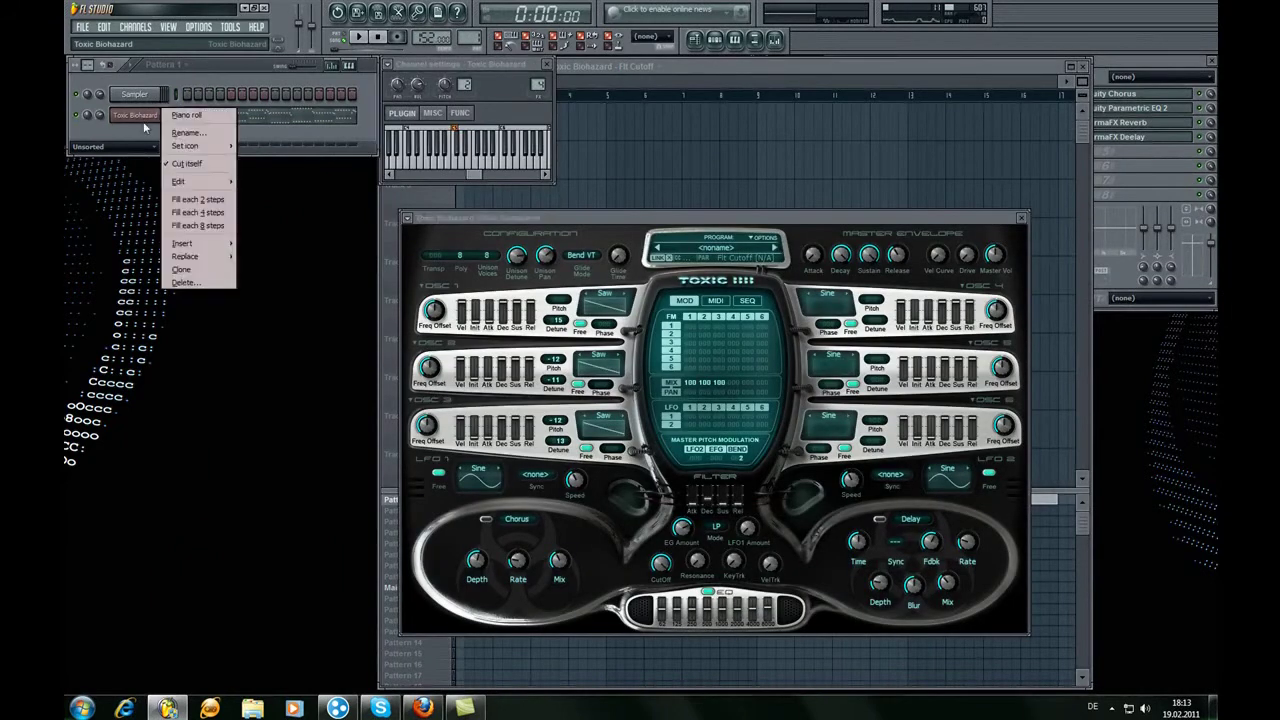
left_click(186, 270)
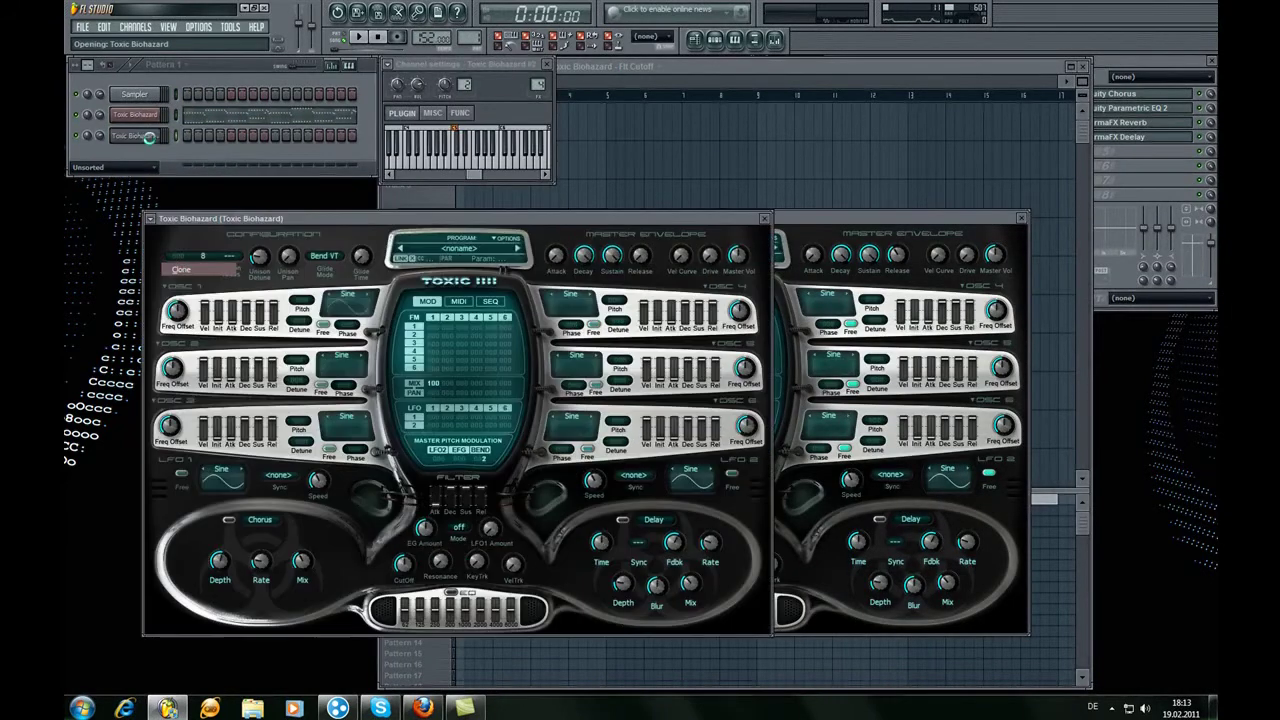
left_click(767, 218)
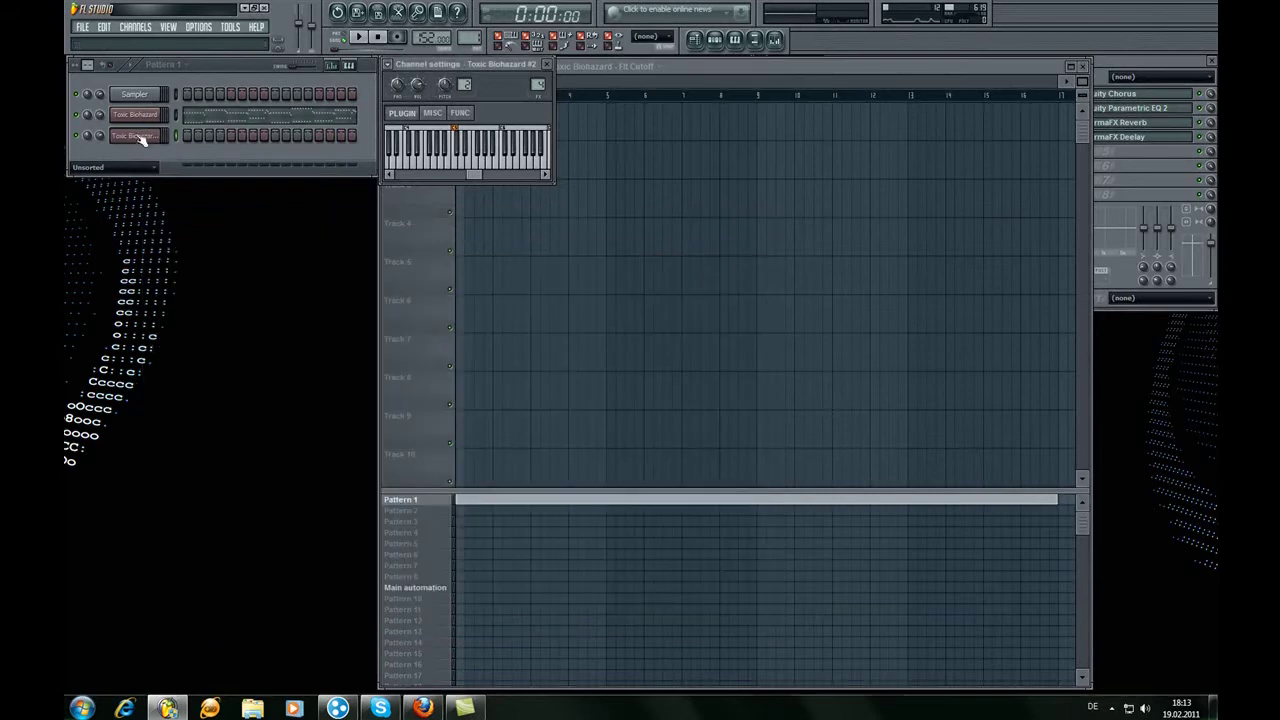
left_click(136, 136)
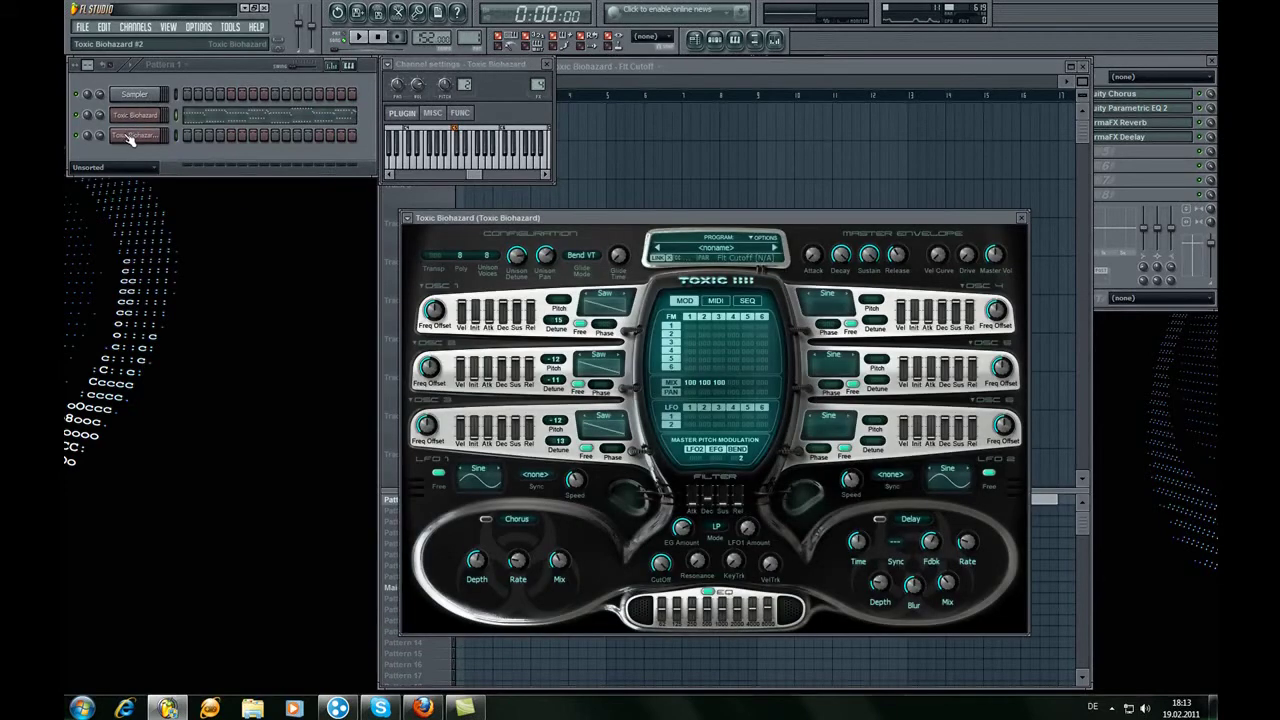
left_click(135, 27)
mouse_move(141, 40)
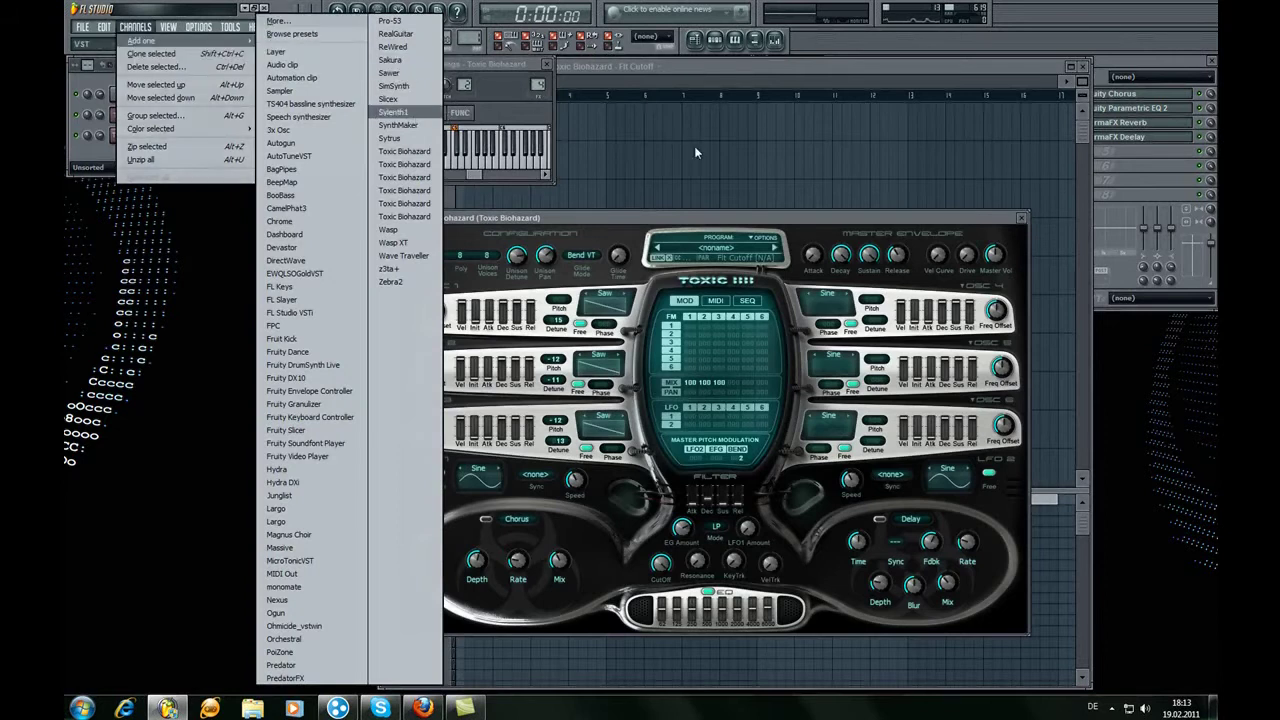
left_click(514, 80)
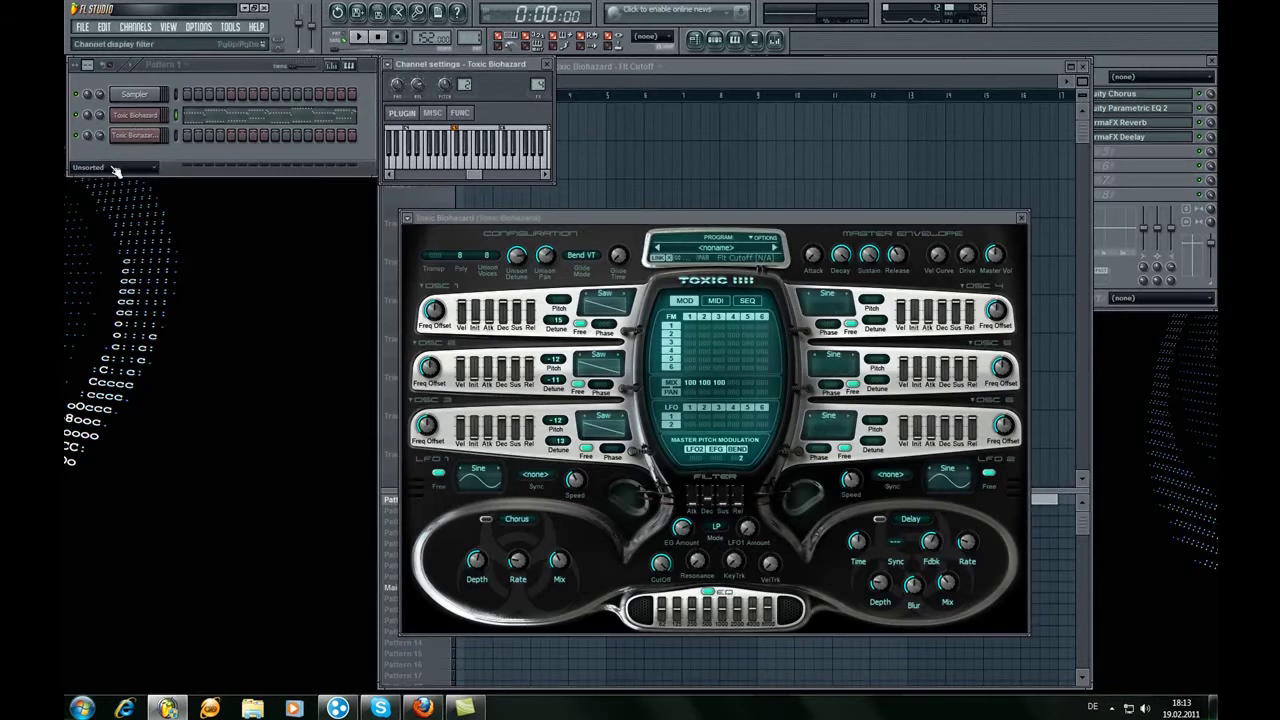
- Open Toxic Biohazard #2 and copy the melody notes from the original Toxic Biohazard channel into its piano roll
left_click(146, 139)
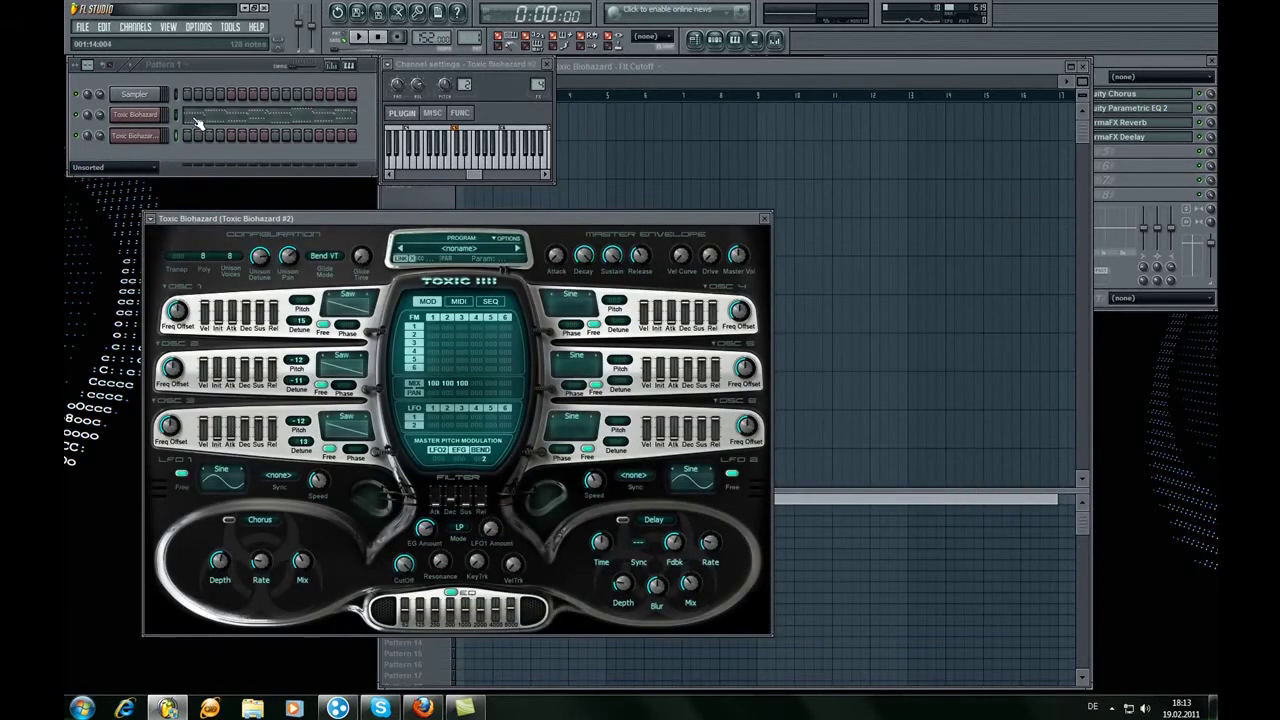
left_click(196, 119)
left_click_drag(80, 524, 84, 250)
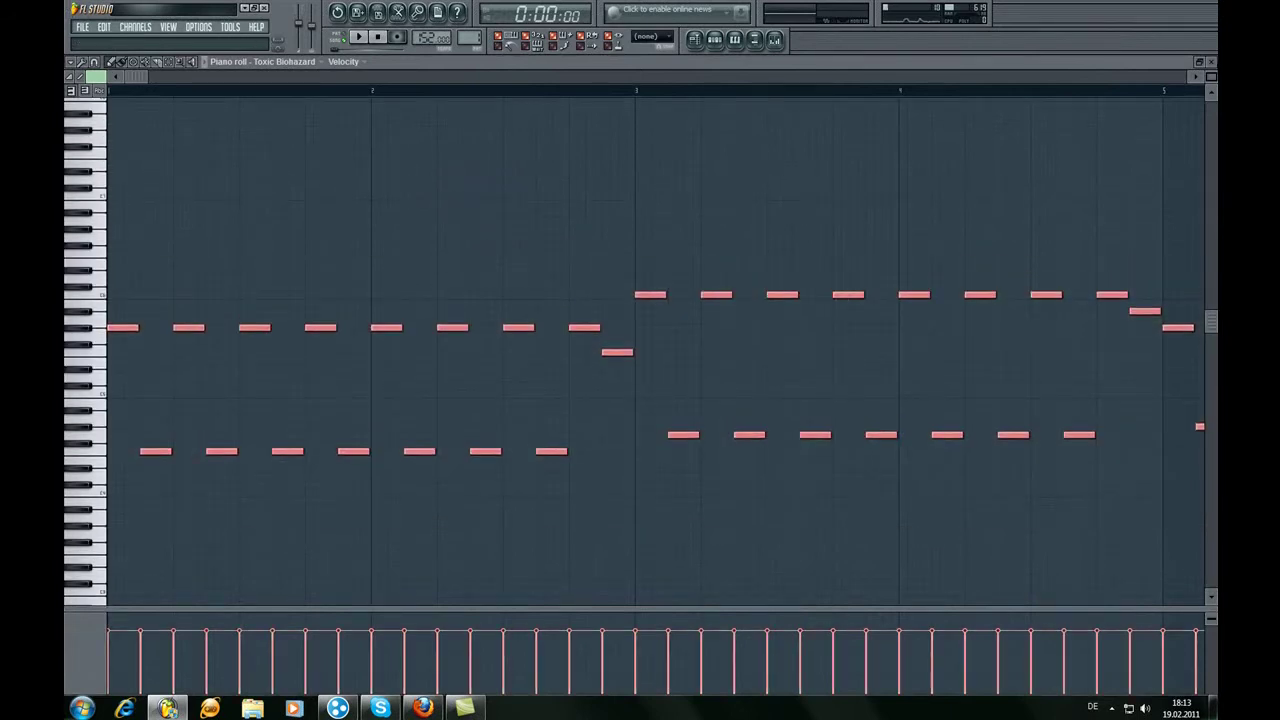
left_click(1212, 63)
right_click(146, 136)
left_click(138, 136)
right_click(139, 136)
left_click(187, 135)
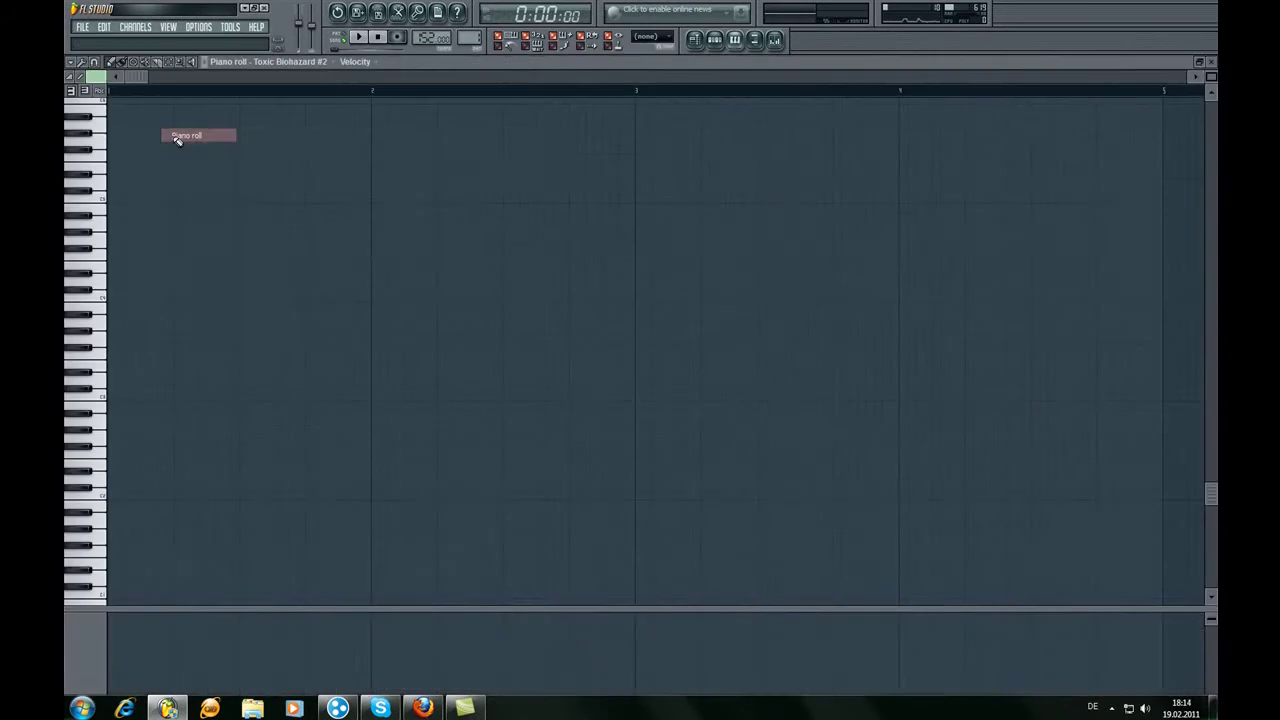
left_click(1211, 61)
- During playback, set Toxic Biohazard #2's oscillator 1 waveform to Square and oscillator 2 to Noise 2
key("space")
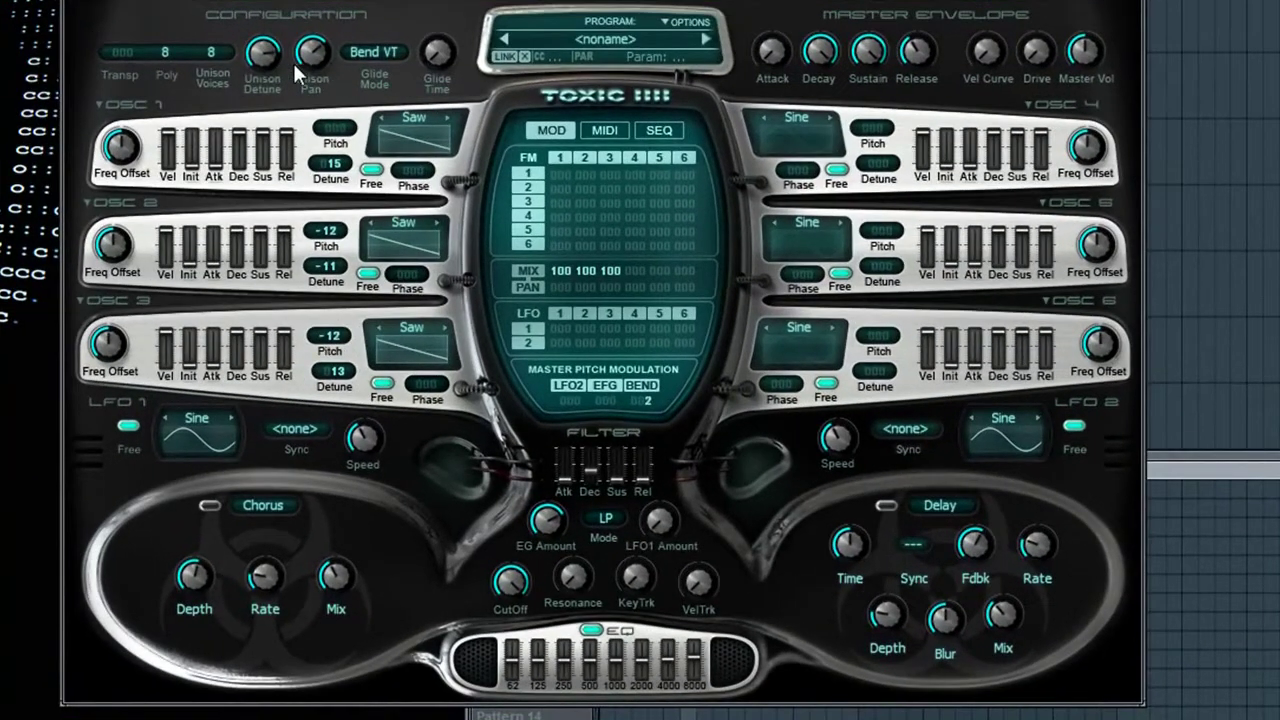
left_click(415, 122)
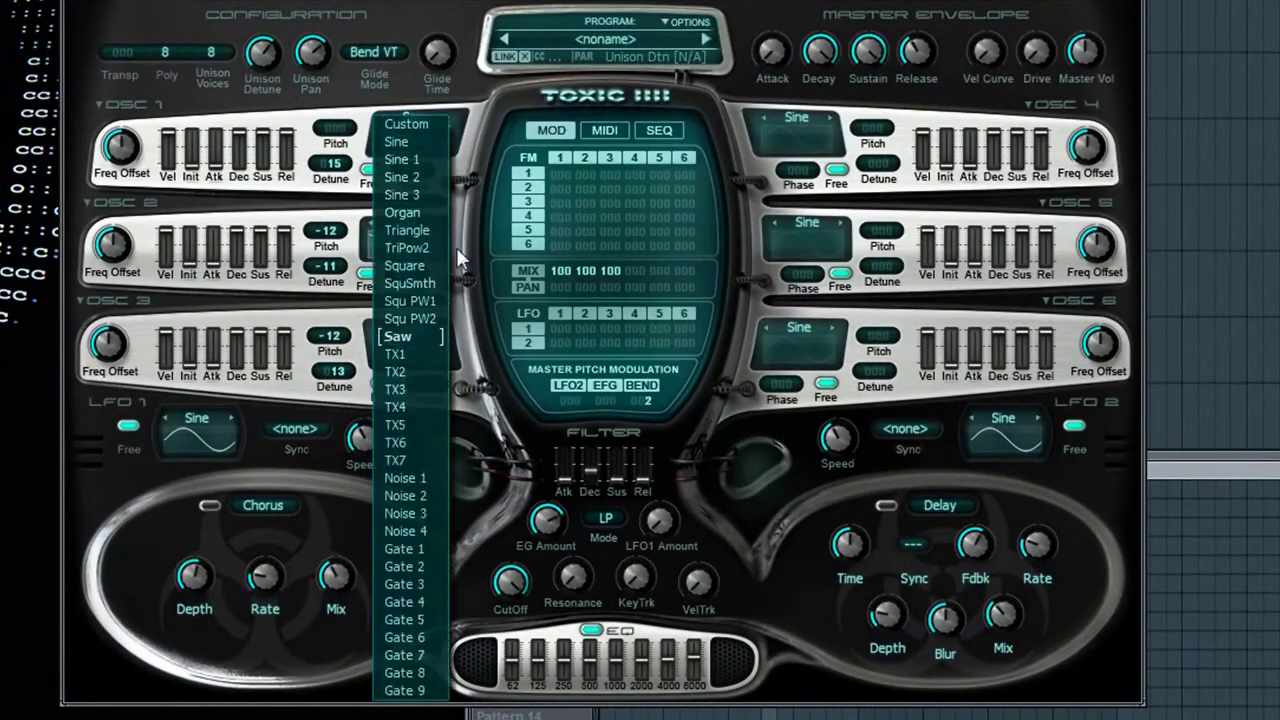
left_click(398, 270)
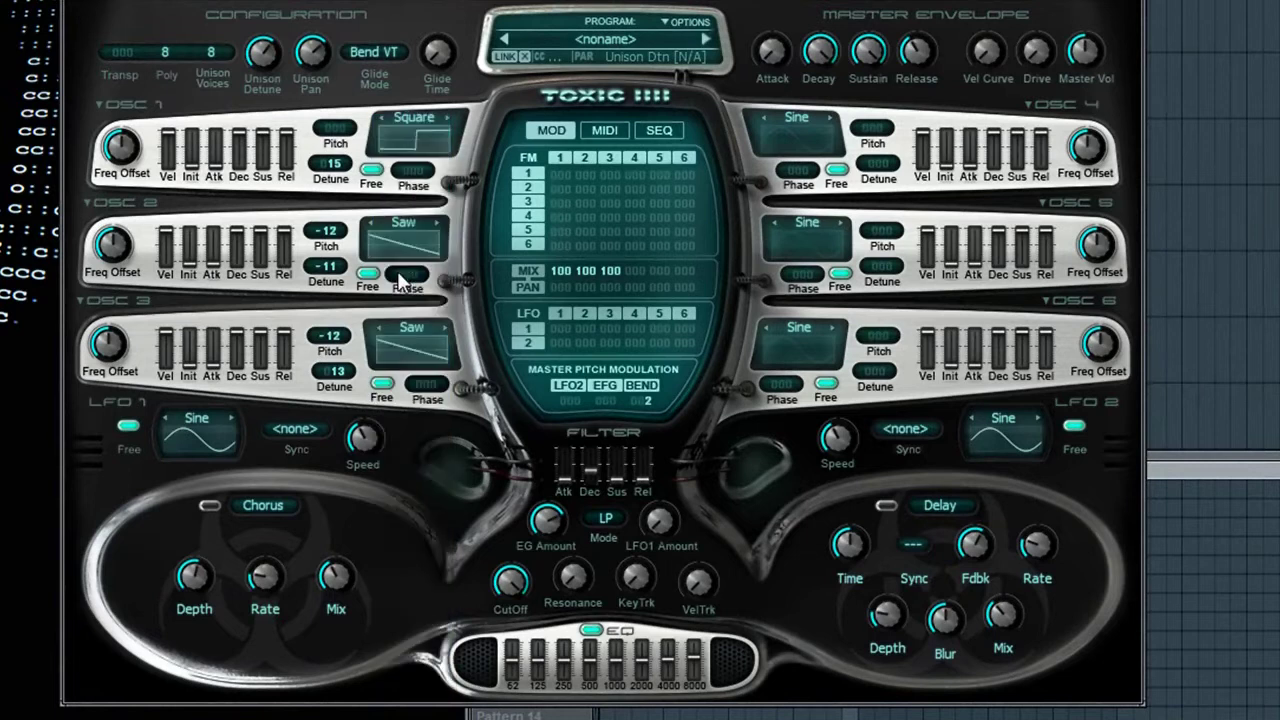
left_click(404, 238)
left_click(409, 495)
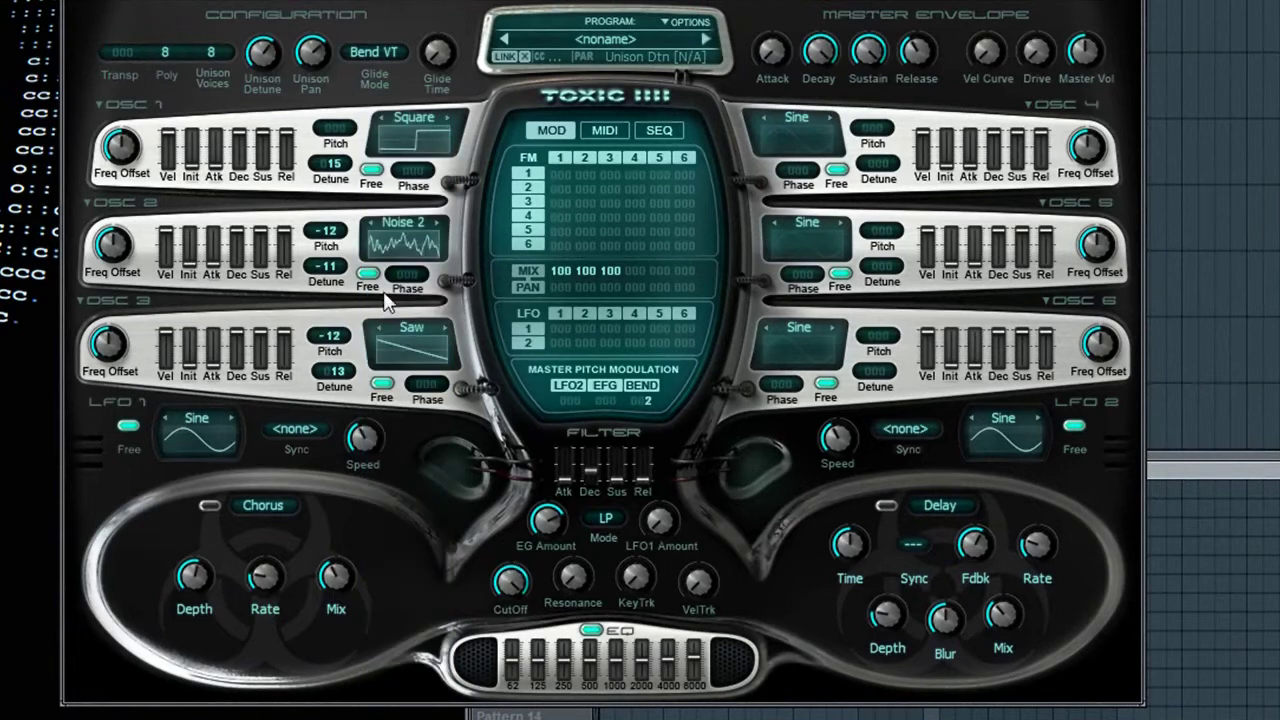
- Lower oscillator 2's mix level to 80, change its waveform to Noise 3 and set its pitch to 0
left_click_drag(586, 271, 586, 287)
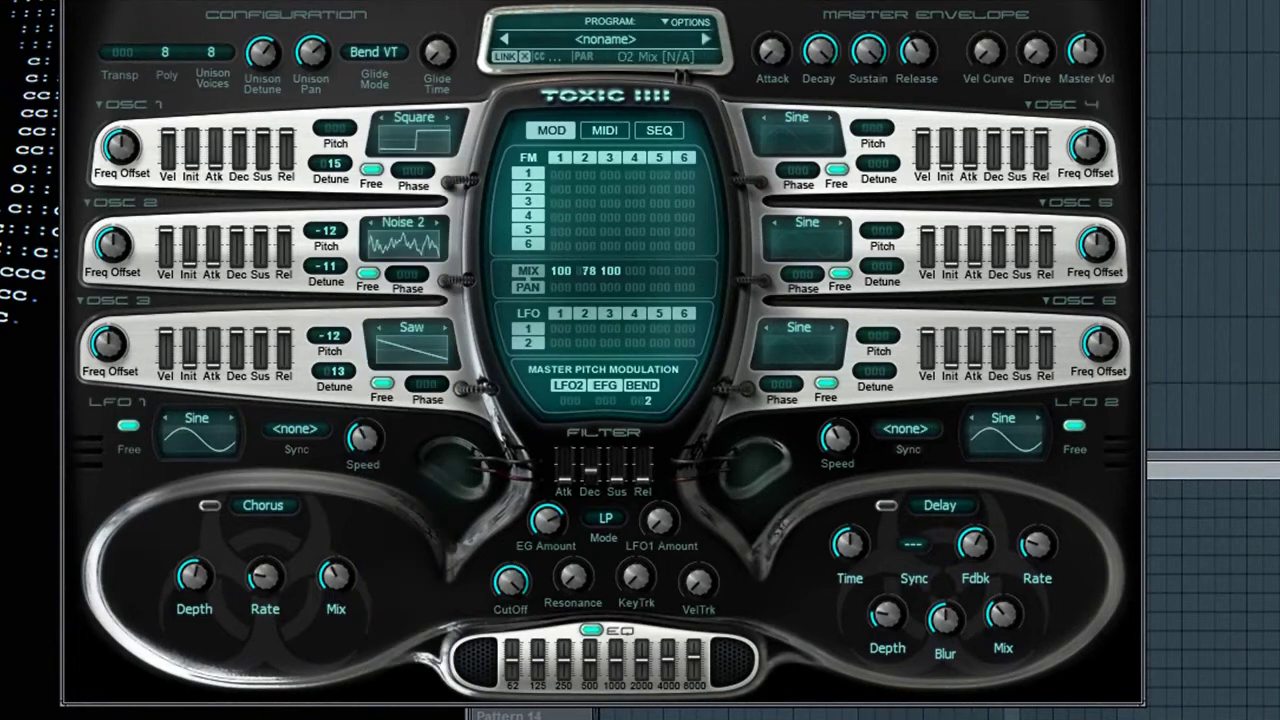
left_click(371, 224)
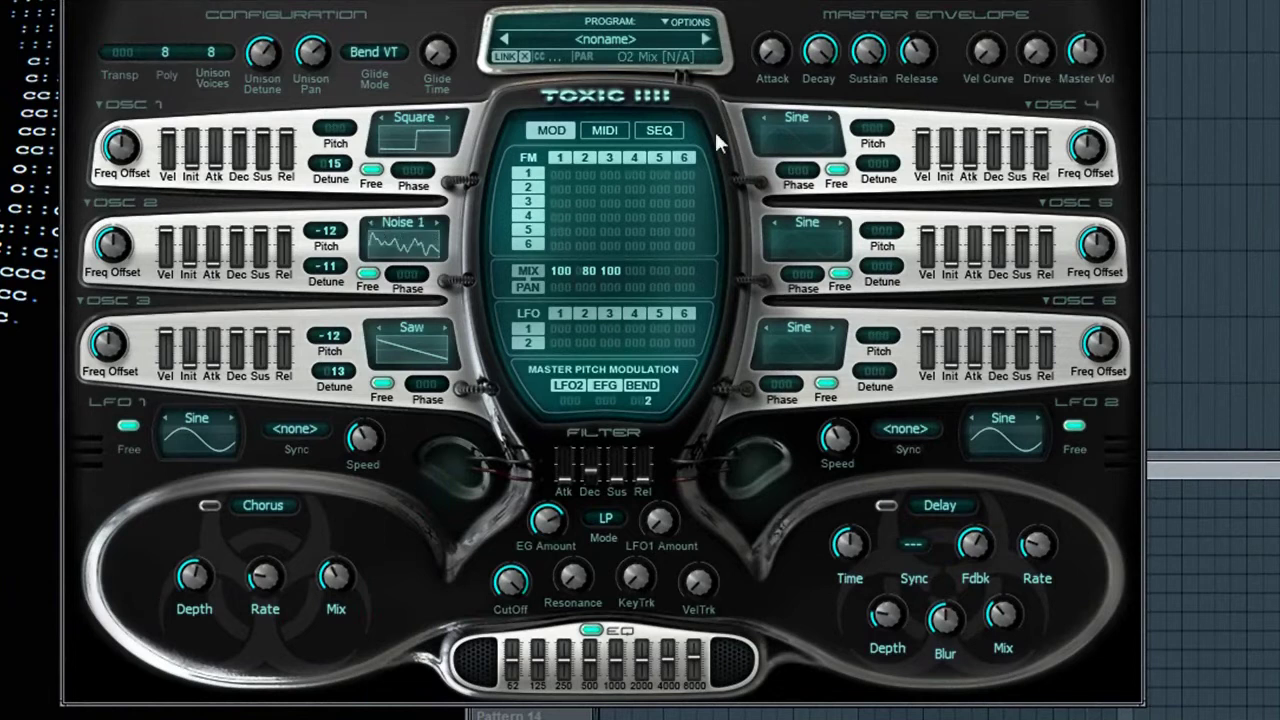
left_click(437, 221)
left_click(437, 221)
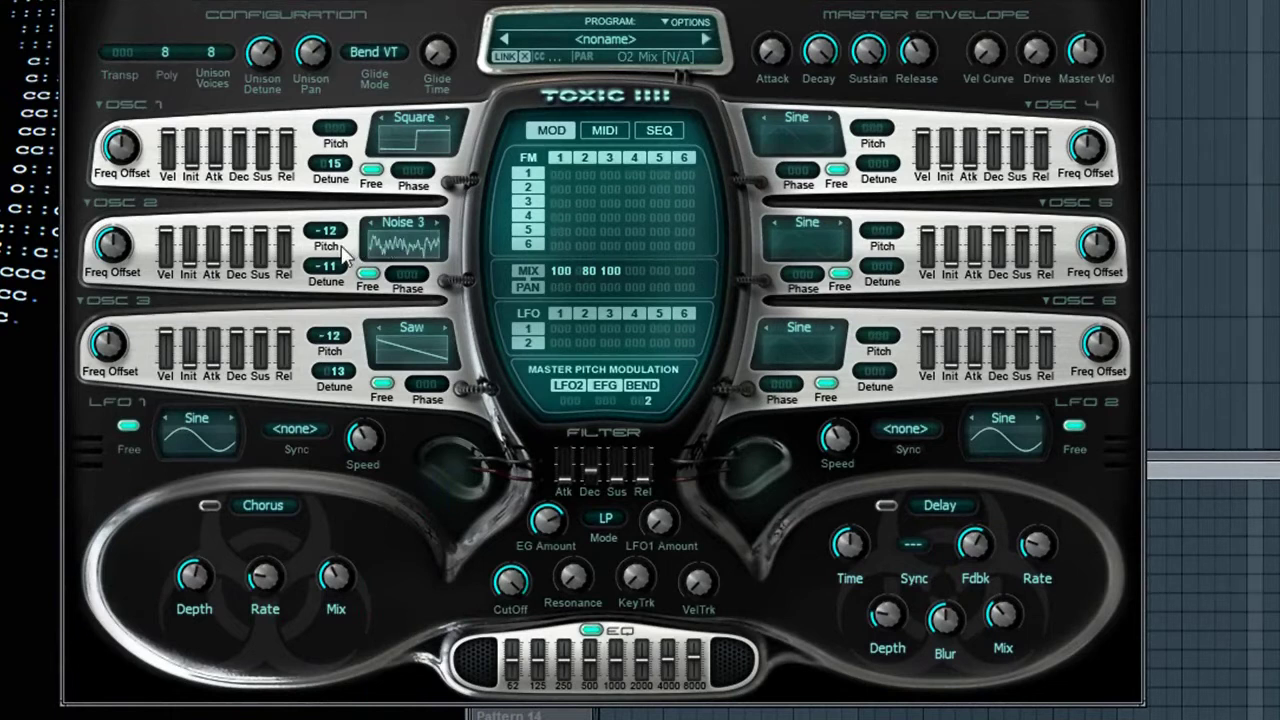
left_click_drag(326, 231, 326, 213)
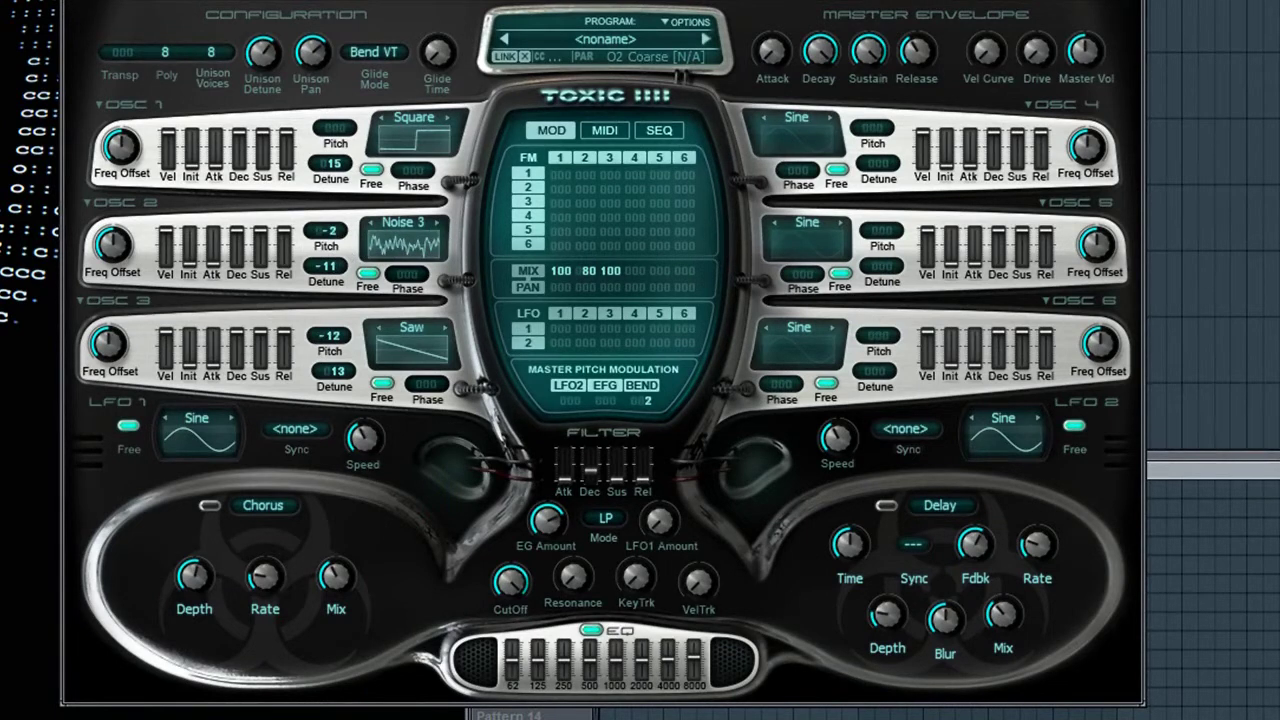
left_click(370, 226)
- Raise the glide time slightly and adjust the filter cutoff of Toxic Biohazard #2
left_click(430, 55)
left_click_drag(437, 54, 436, 40)
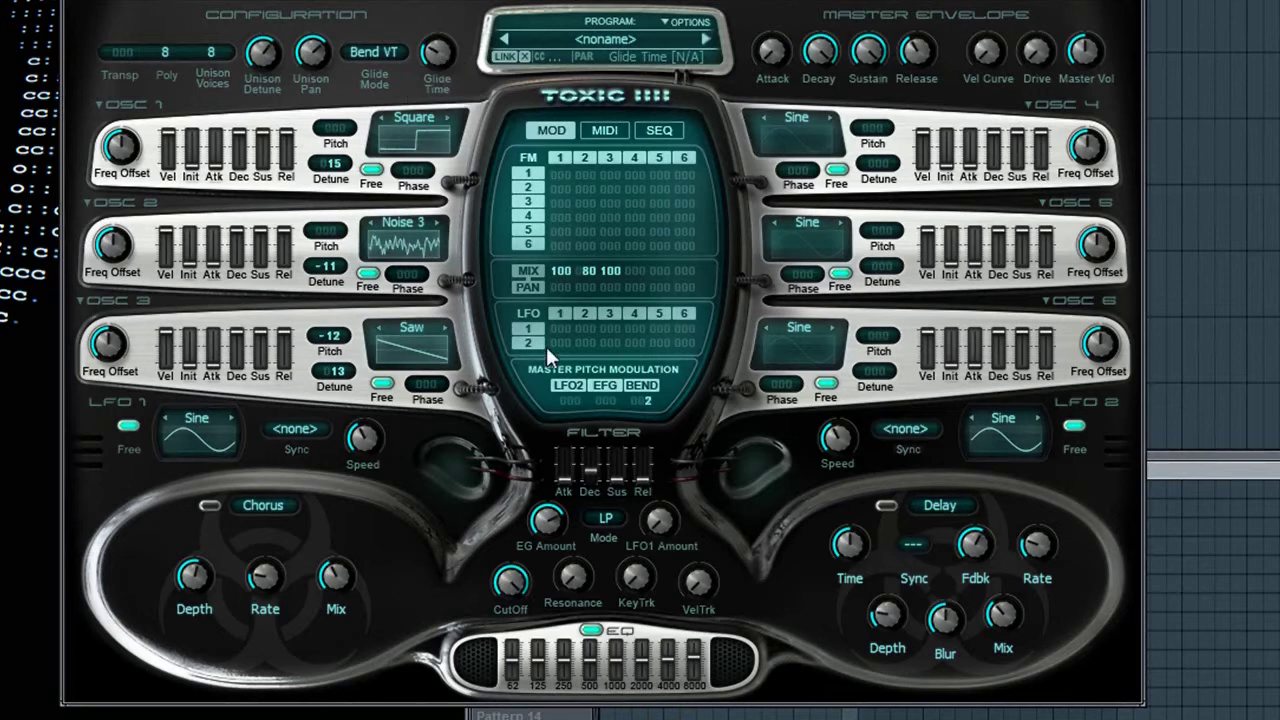
left_click(503, 588)
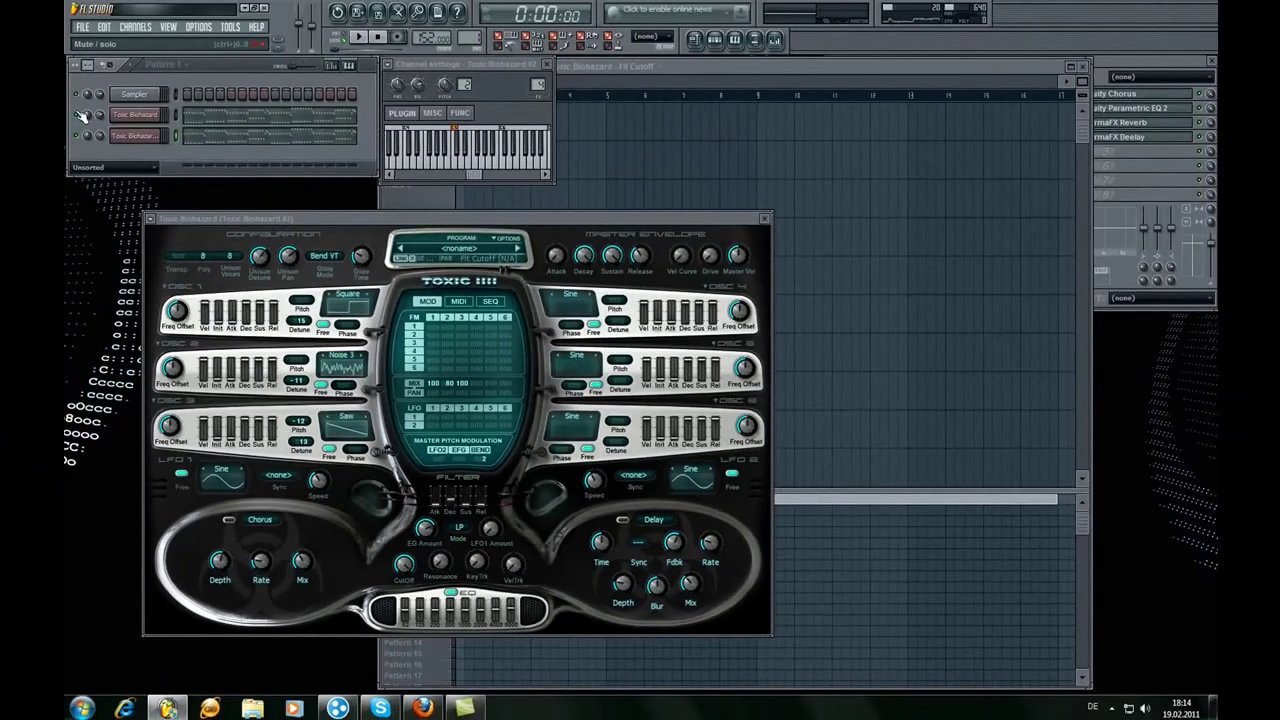
- Select the Toxic Biohazard #2 channel, show the mixer and load Fruity Peak Controller in the first effect slot
left_click(134, 135)
left_click(134, 135)
key("F9")
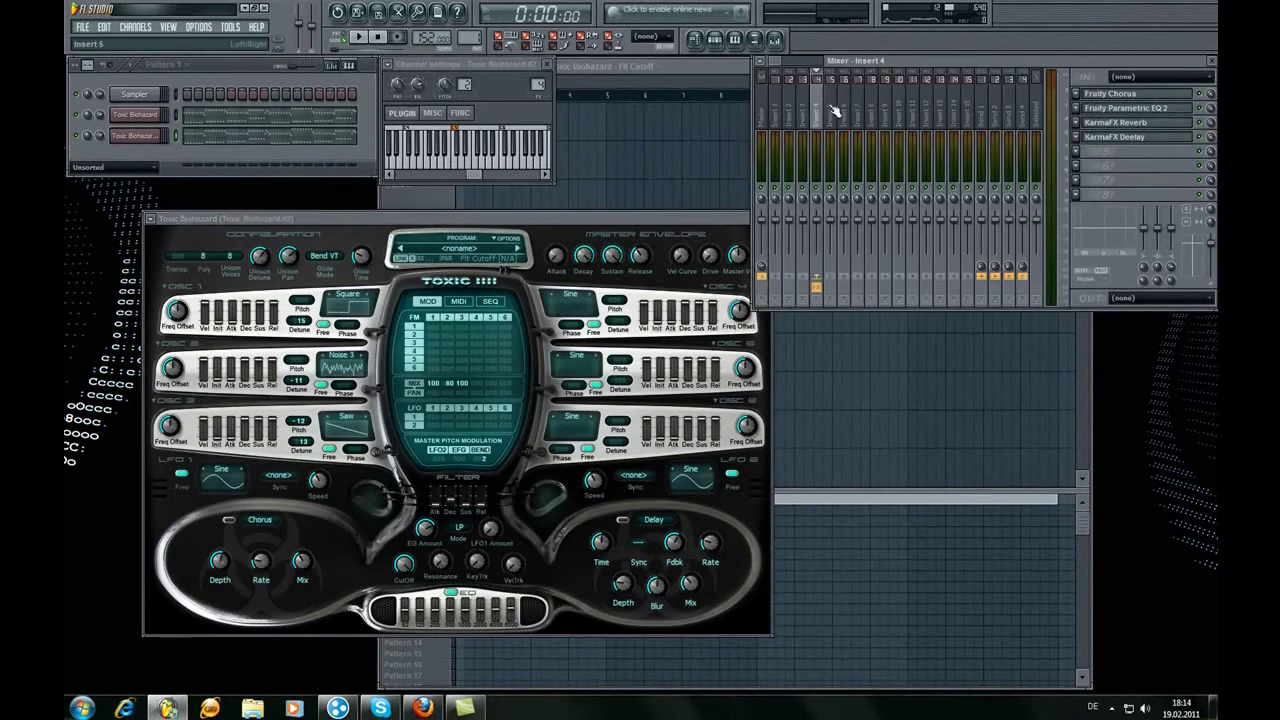
left_click(1080, 95)
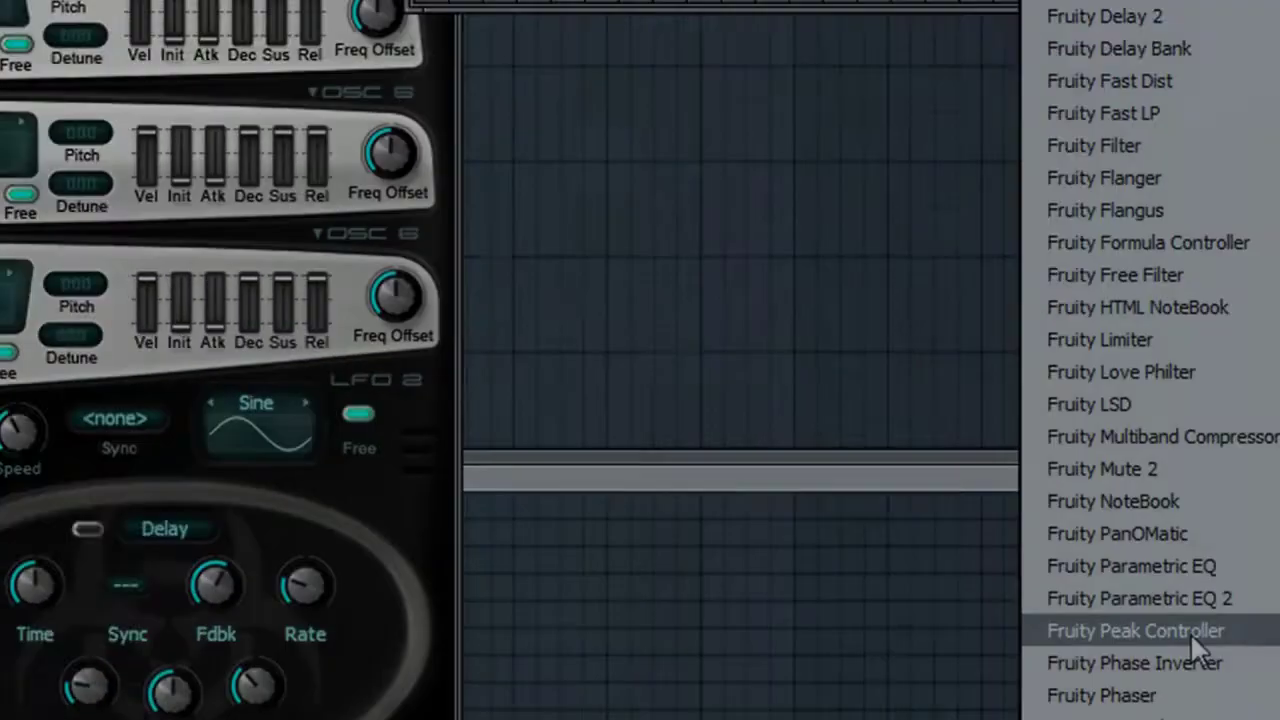
left_click(810, 493)
left_click(379, 82)
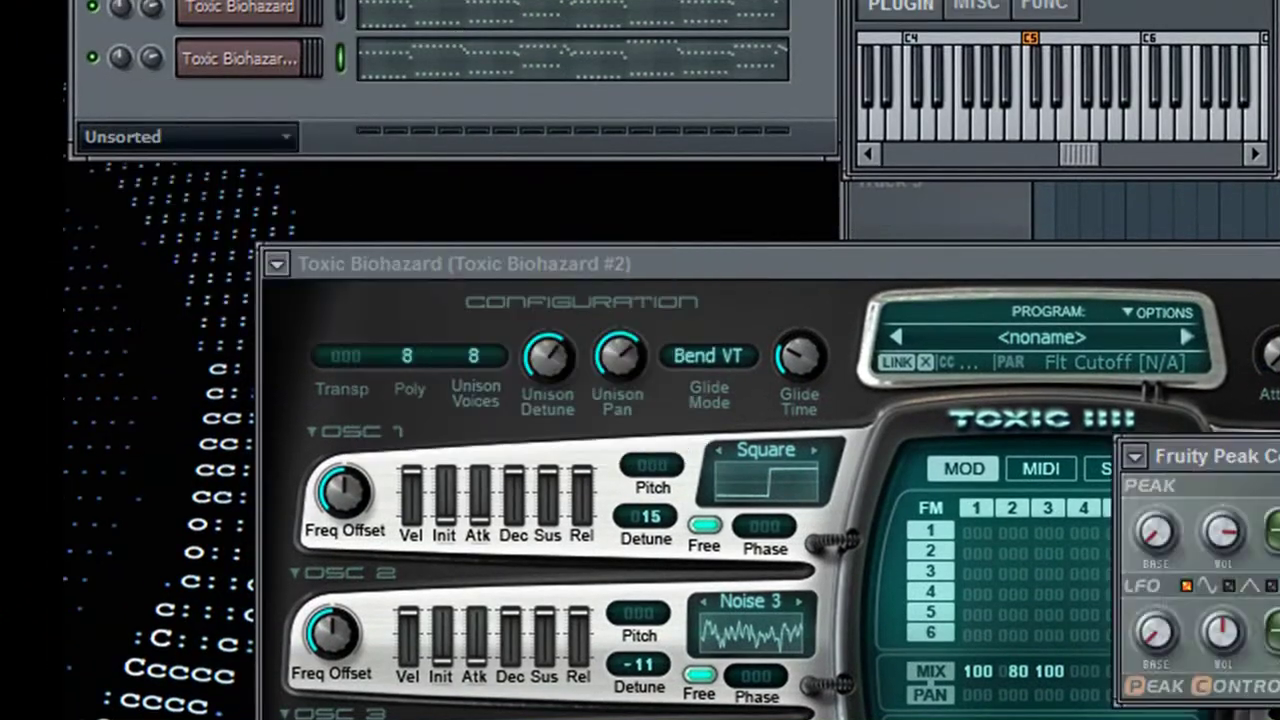
- Link the filter cutoff of the first Toxic Biohazard to the internal controller "Peak ctrl (Insert 5) - Peak" and close the synth
left_click(236, 32)
left_click(280, 25)
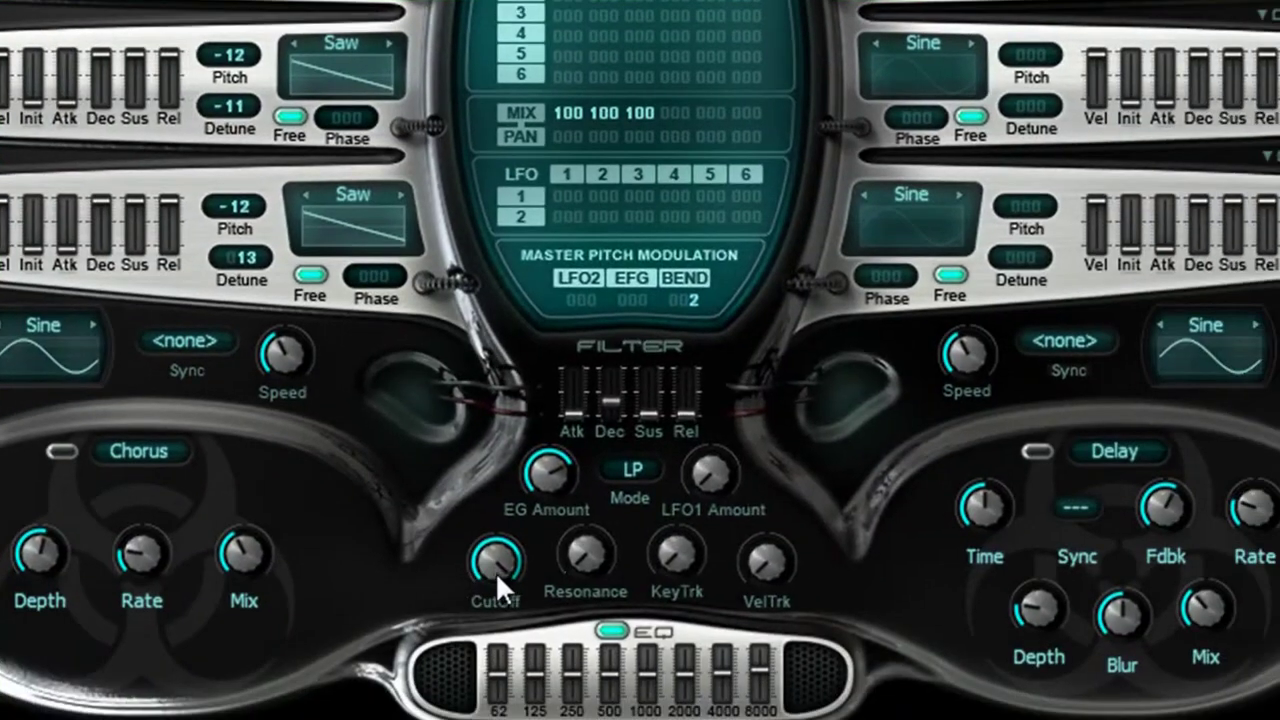
right_click(495, 571)
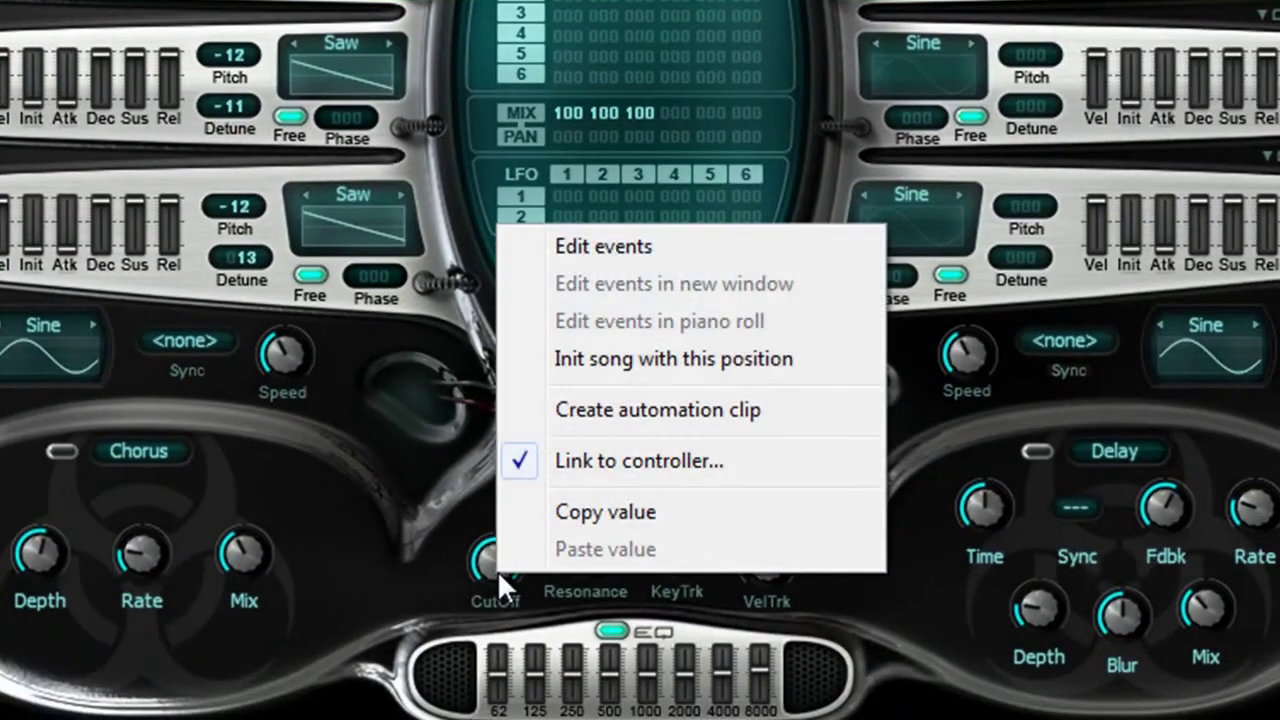
left_click(645, 461)
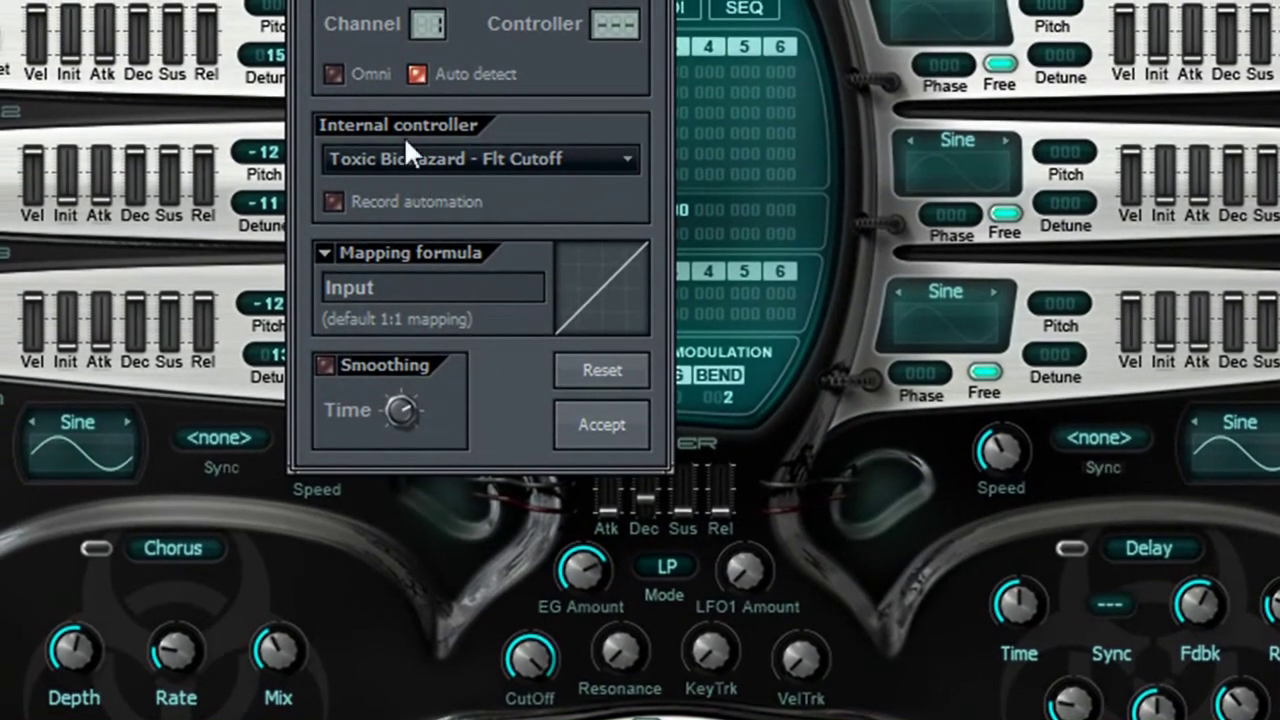
left_click(364, 166)
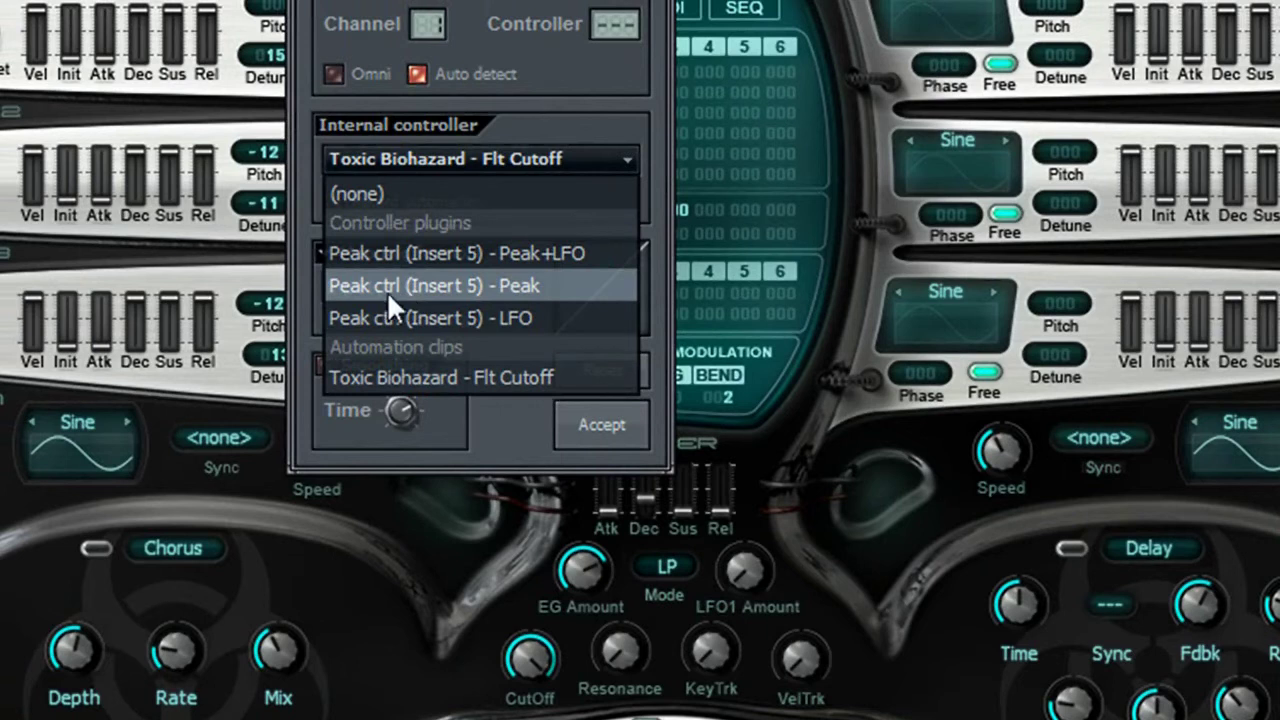
left_click(492, 290)
left_click(603, 426)
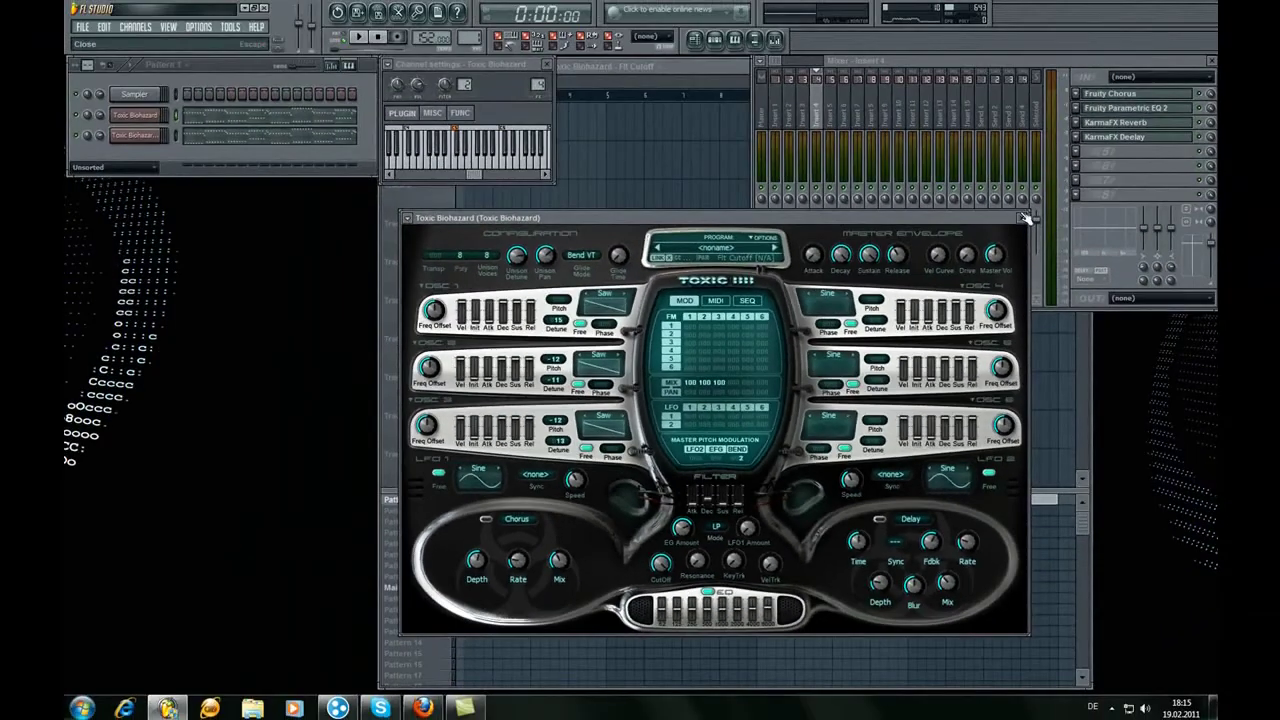
left_click(1023, 217)
- Link the filter cutoff of Toxic Biohazard #2 to the internal controller "Peak ctrl (Insert 5) - Peak"
left_click(134, 136)
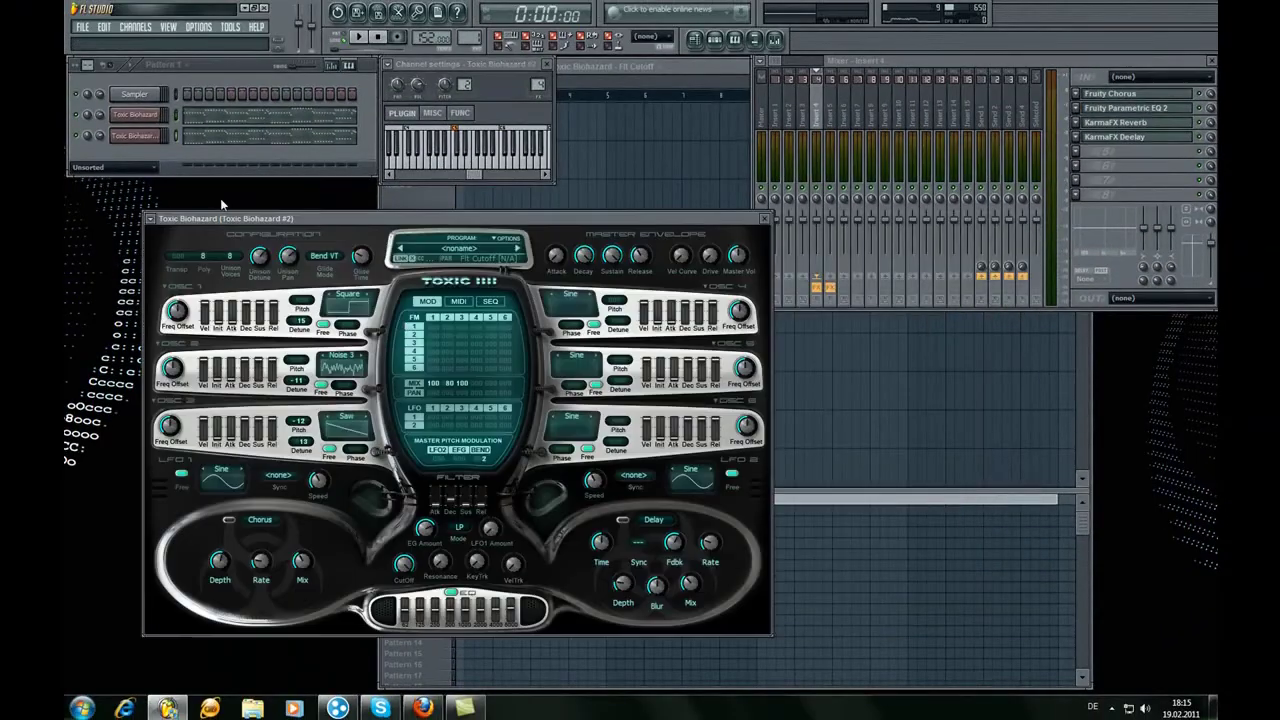
right_click(401, 576)
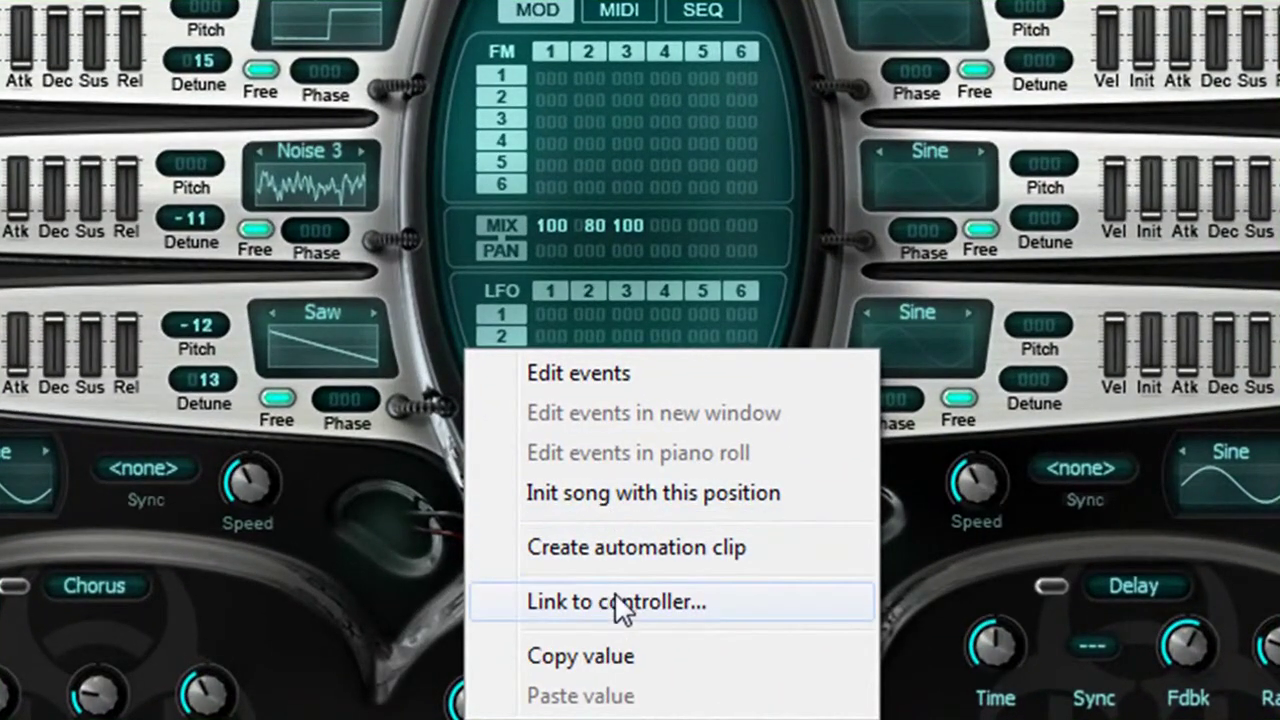
left_click(620, 602)
left_click(843, 183)
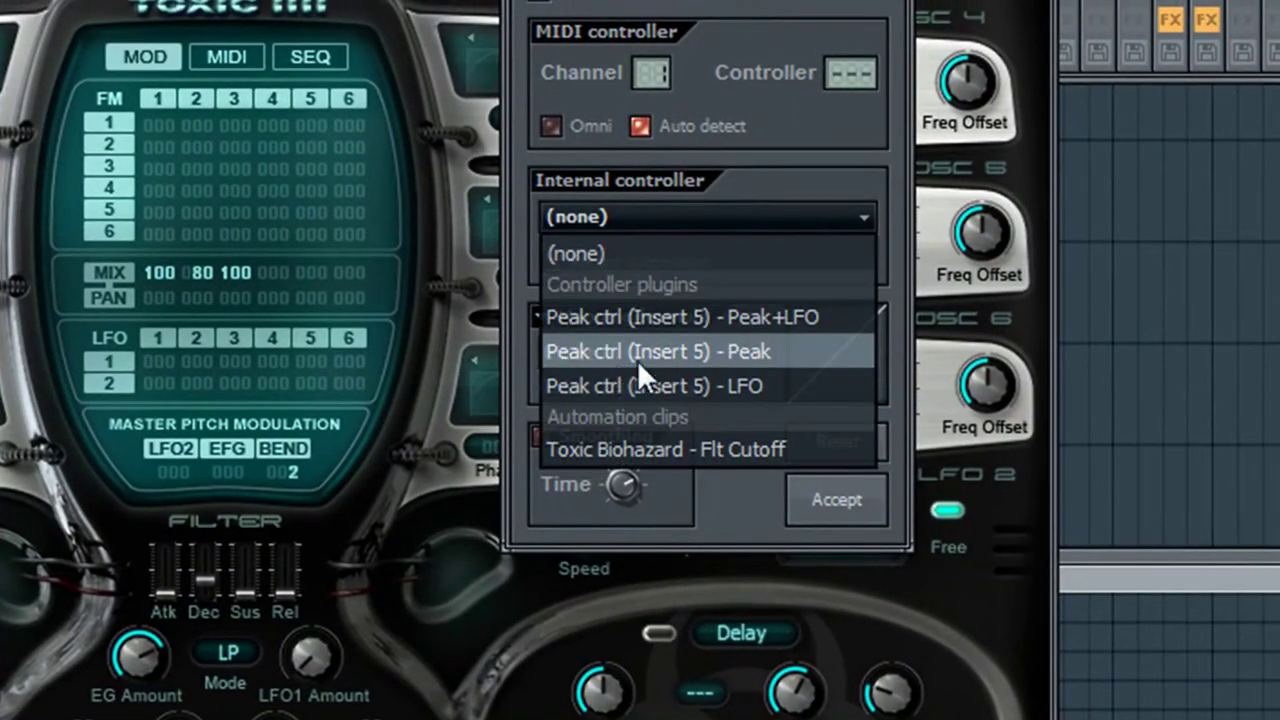
left_click(684, 351)
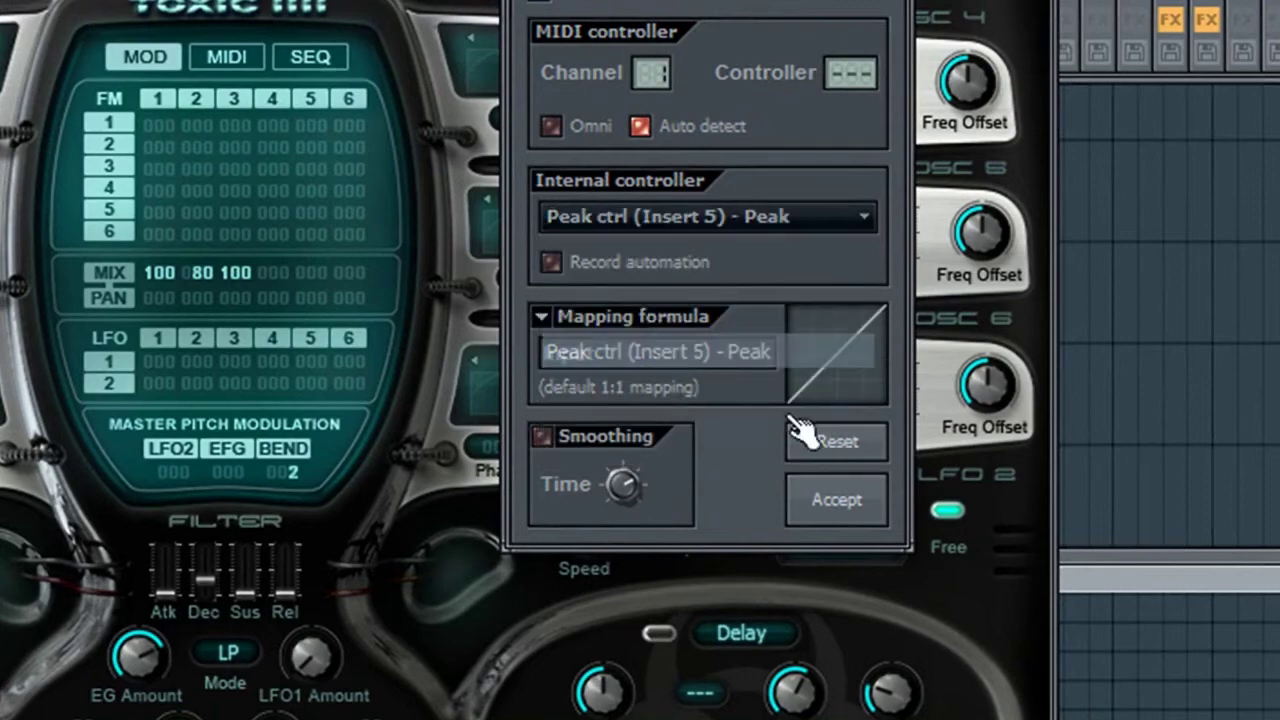
left_click(836, 500)
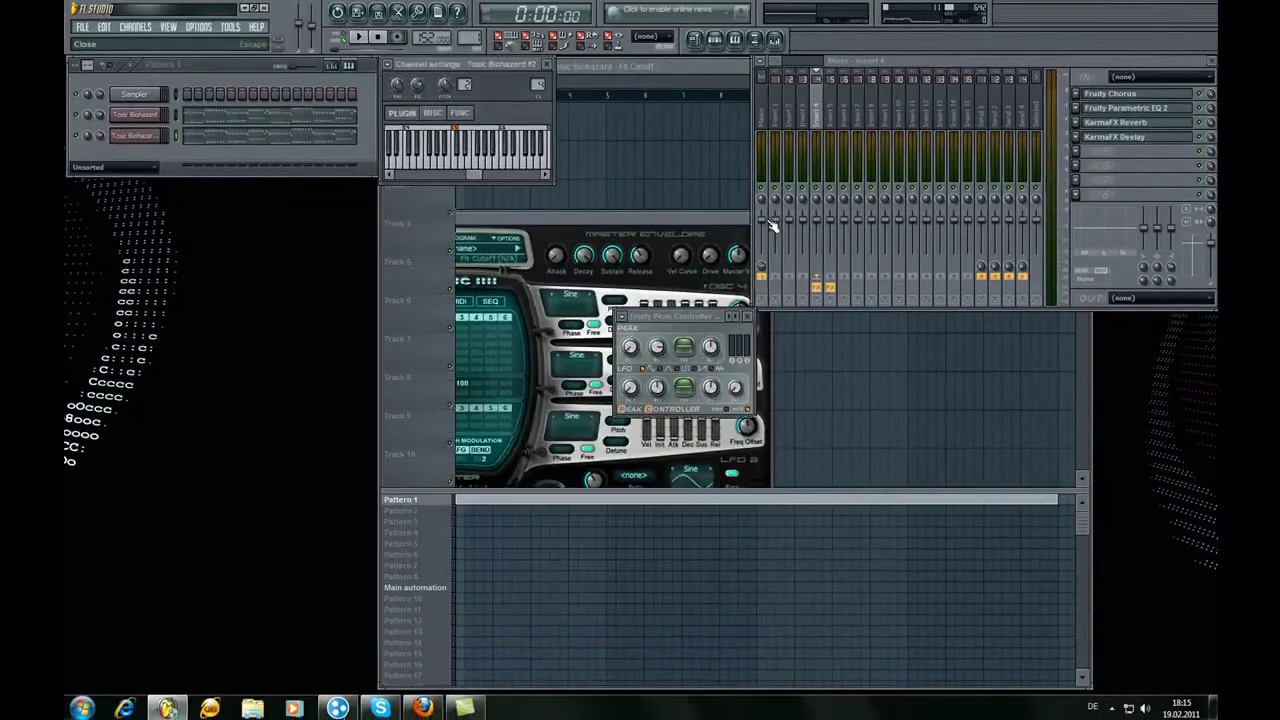
- Select mixer Insert 5 and create an automation clip for the peak base level of its Fruity Peak Controller
left_click(851, 100)
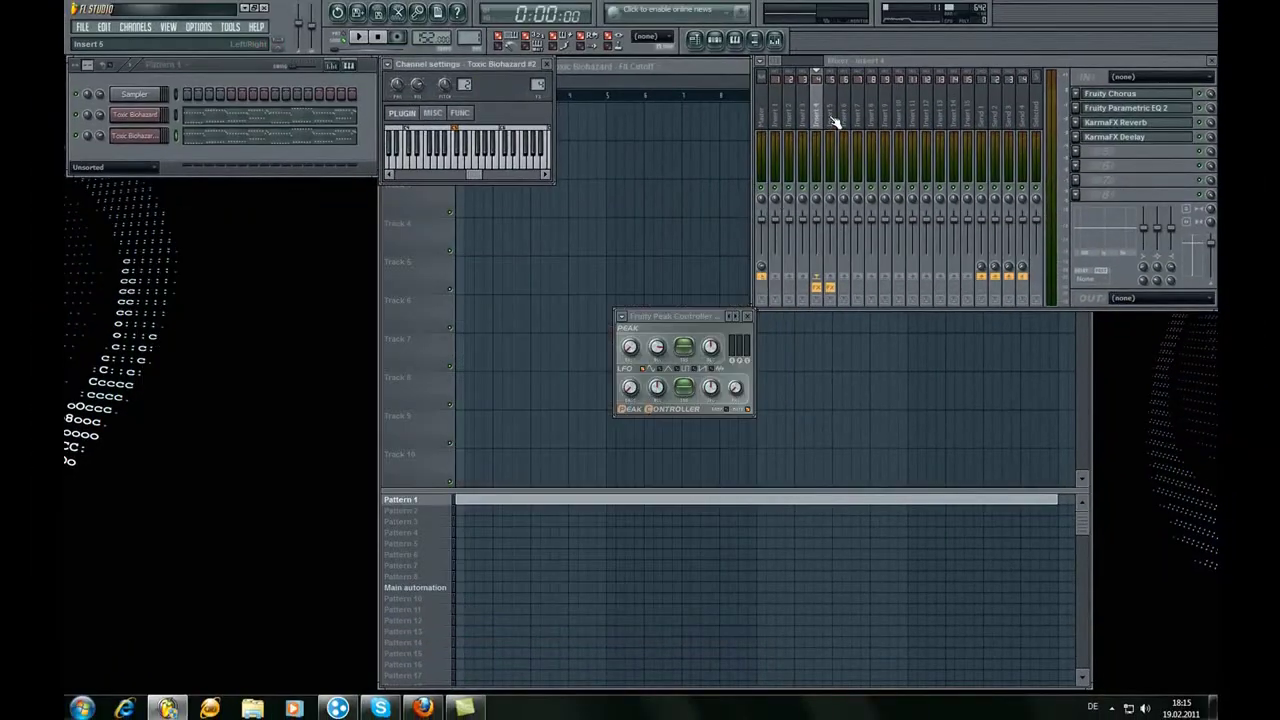
left_click(655, 320)
right_click(632, 348)
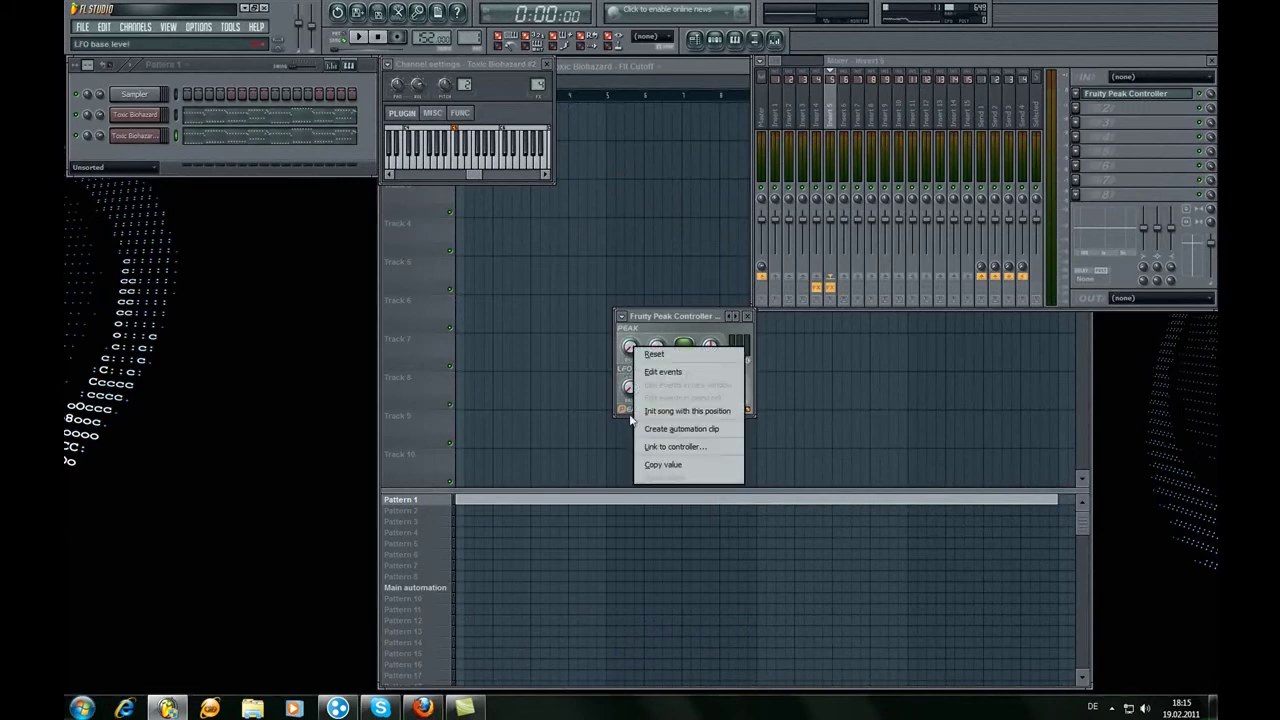
left_click(660, 436)
left_click(547, 65)
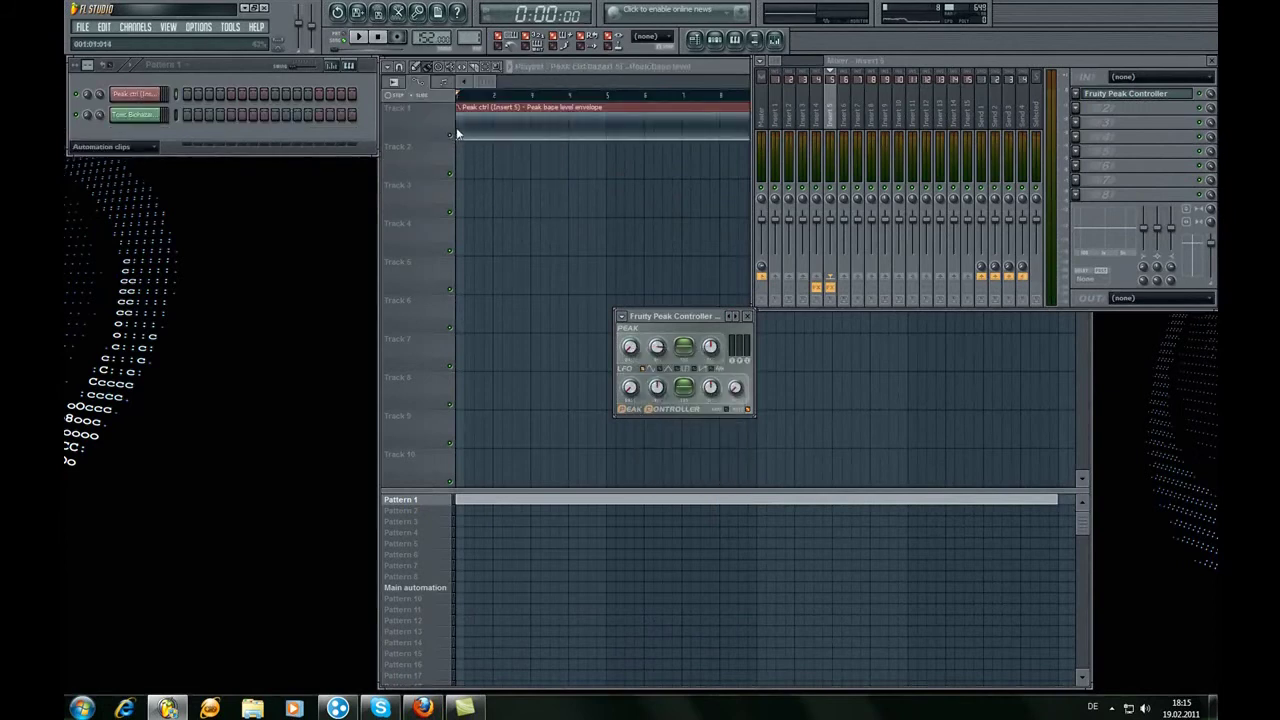
- Shape the peak base level envelope: raise its start slightly, peak at bar 5, dip at bar 6 and end at maximum at bar 17
left_click_drag(454, 208, 383, 211)
left_click_drag(987, 140, 973, 64)
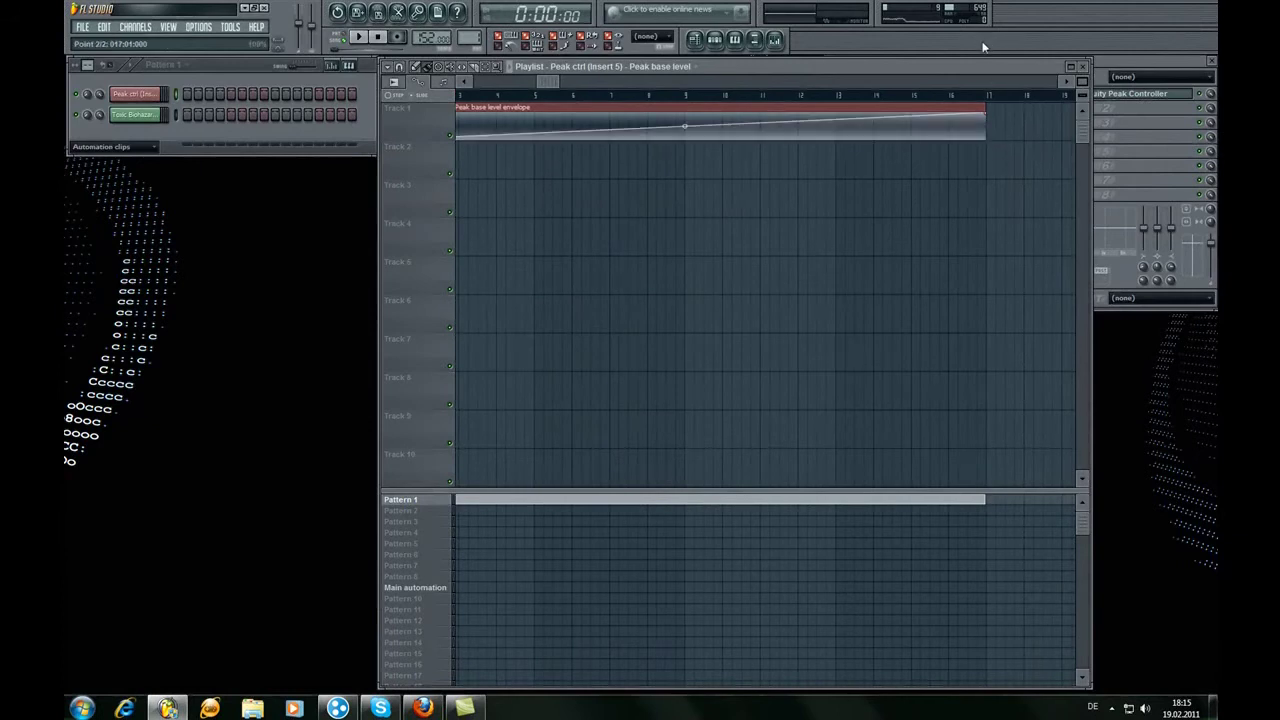
left_click_drag(787, 266, 1057, 314)
left_click_drag(457, 139, 452, 131)
right_click(607, 115)
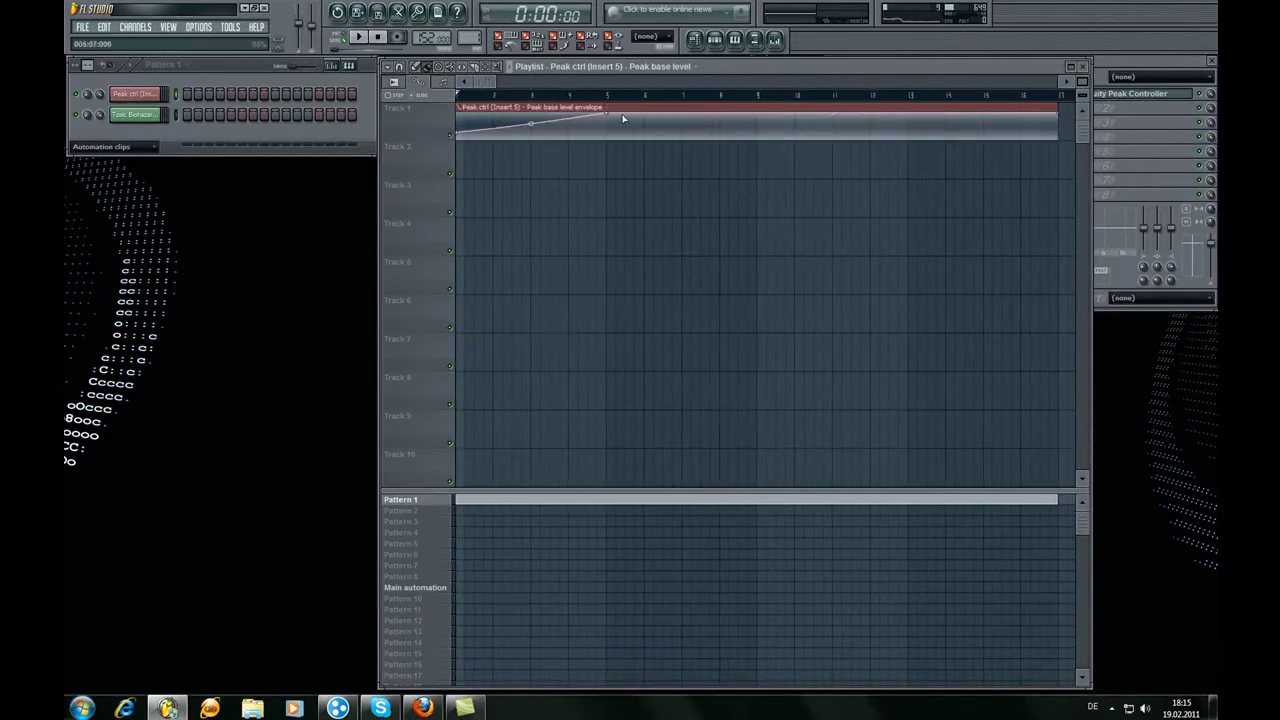
left_click_drag(648, 127, 651, 133)
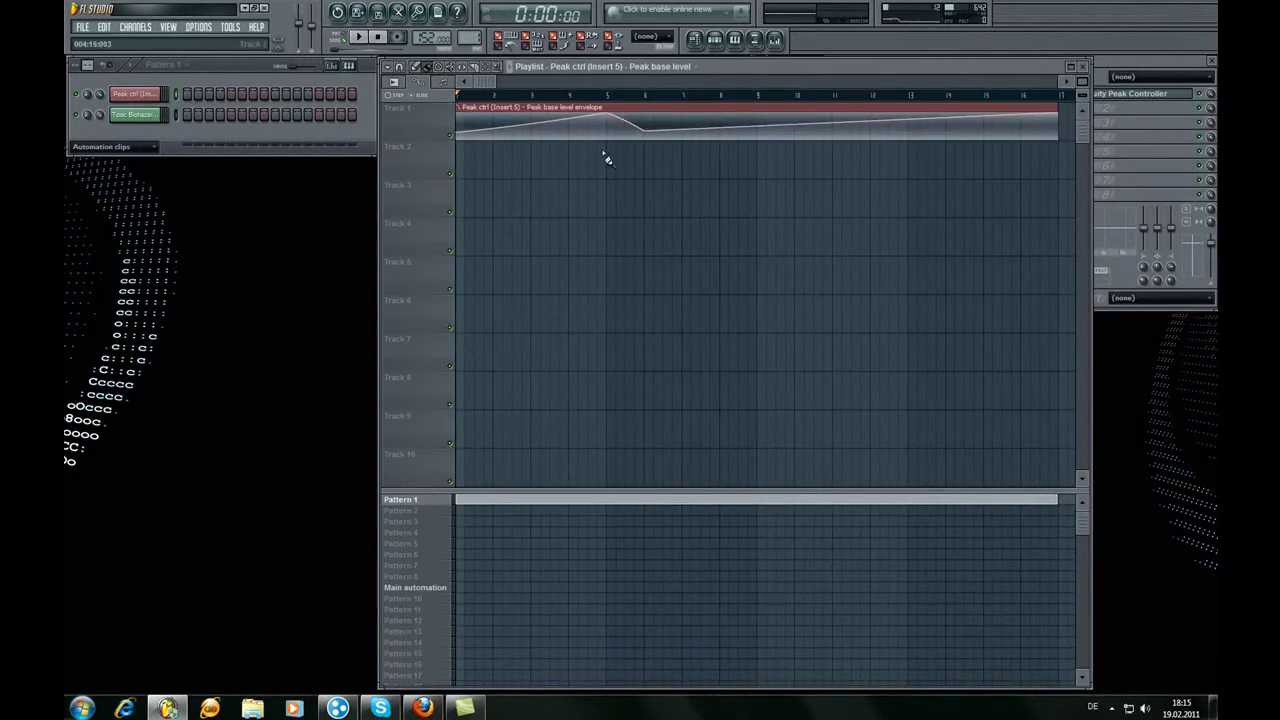
- Play the song from the start to hear the peak base level automation, and stop near bar 16
key("space")
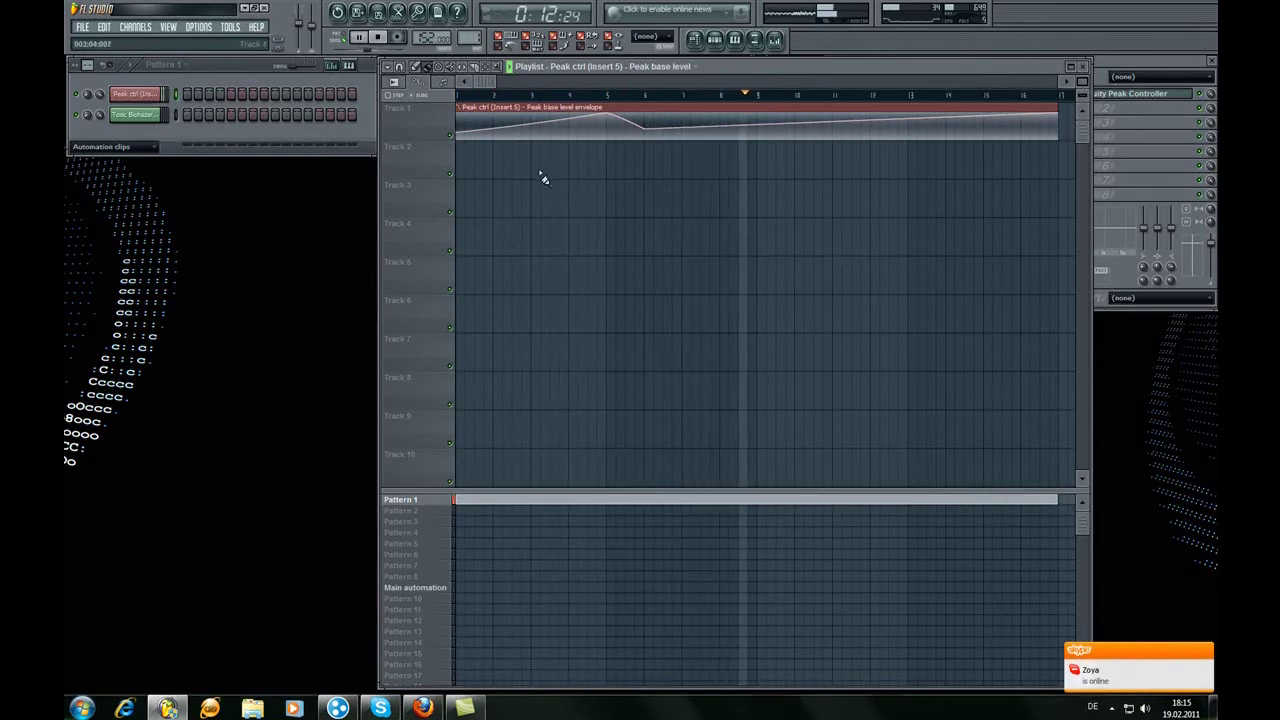
scroll(892, 262, "right", 3)
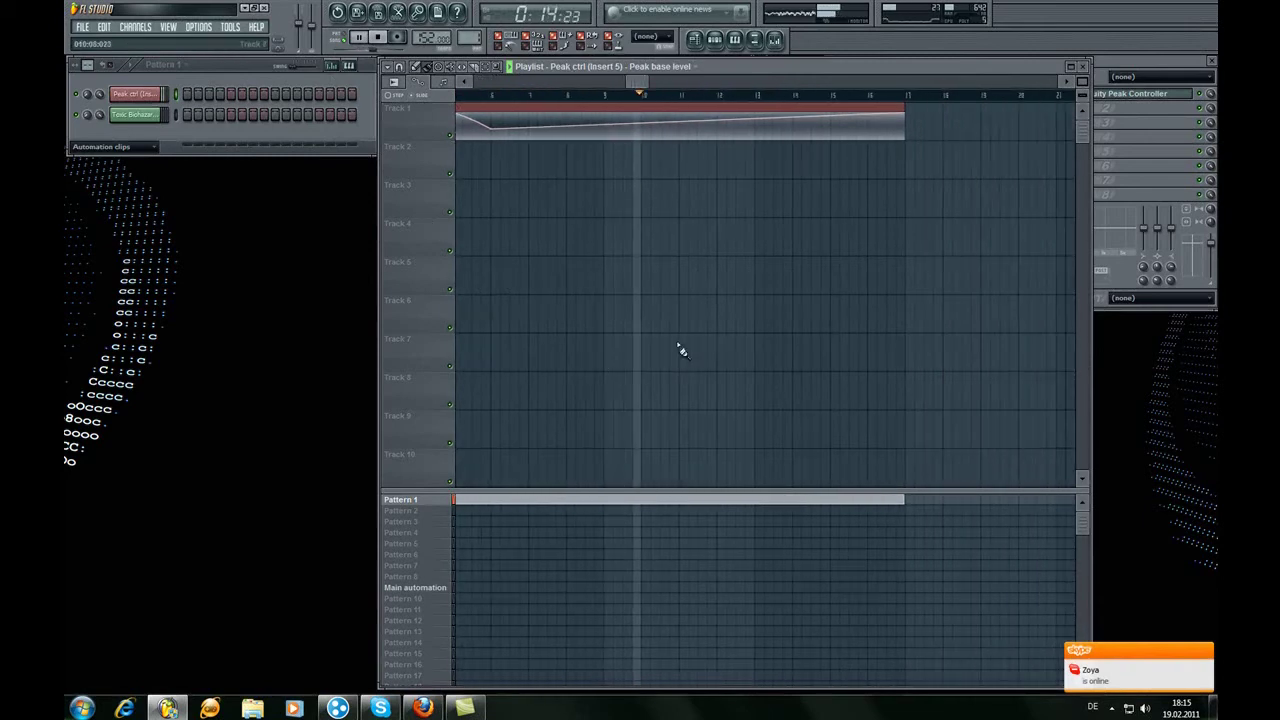
scroll(878, 320, "left", 4)
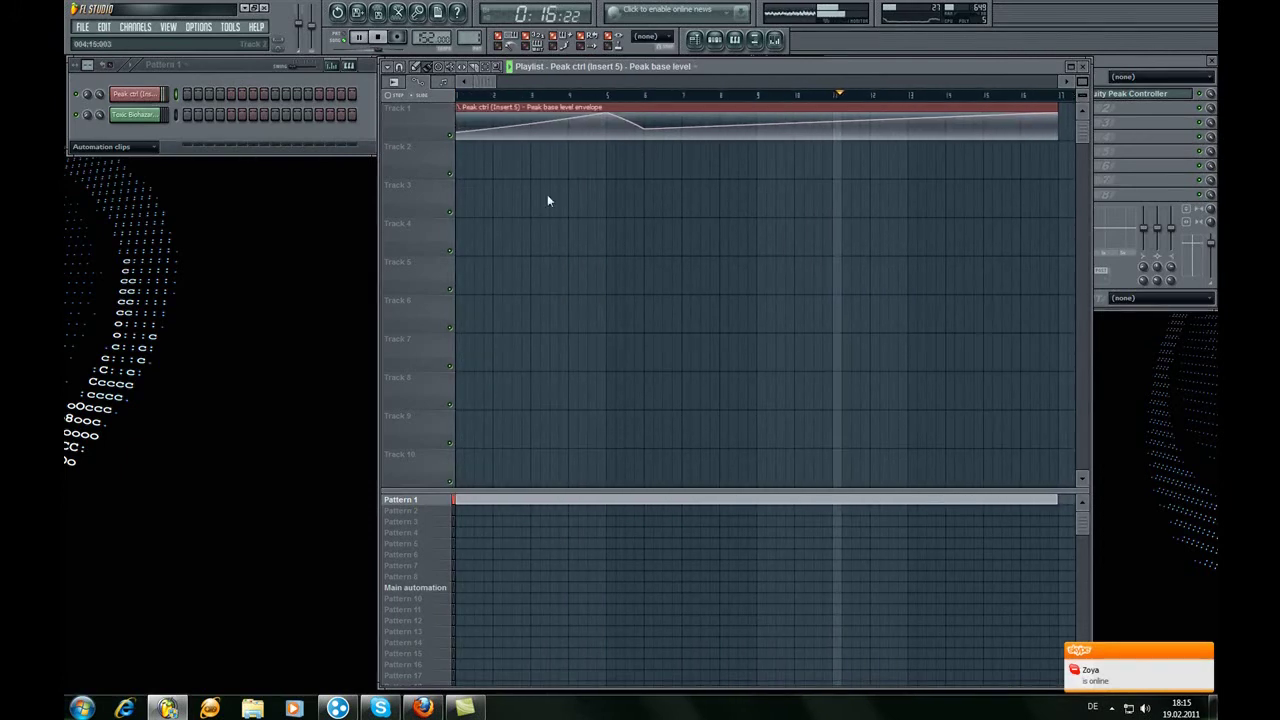
left_click_drag(651, 309, 751, 355)
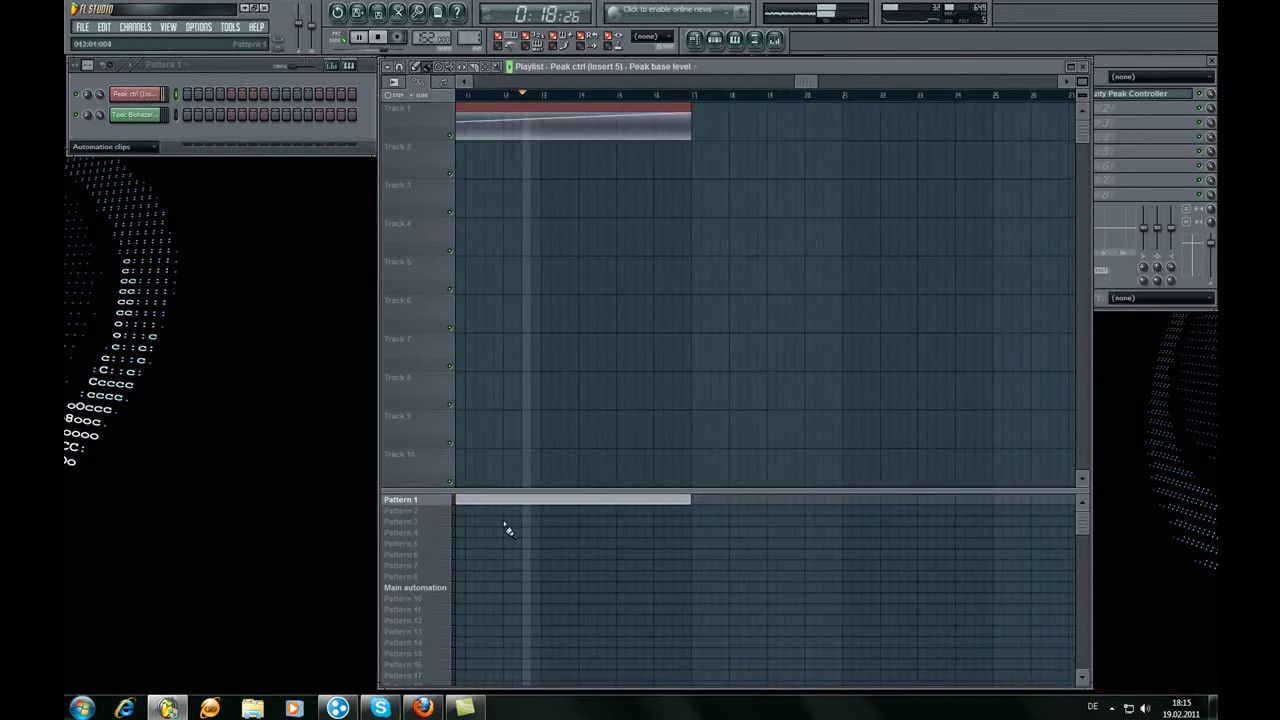
scroll(506, 528, "left", 5)
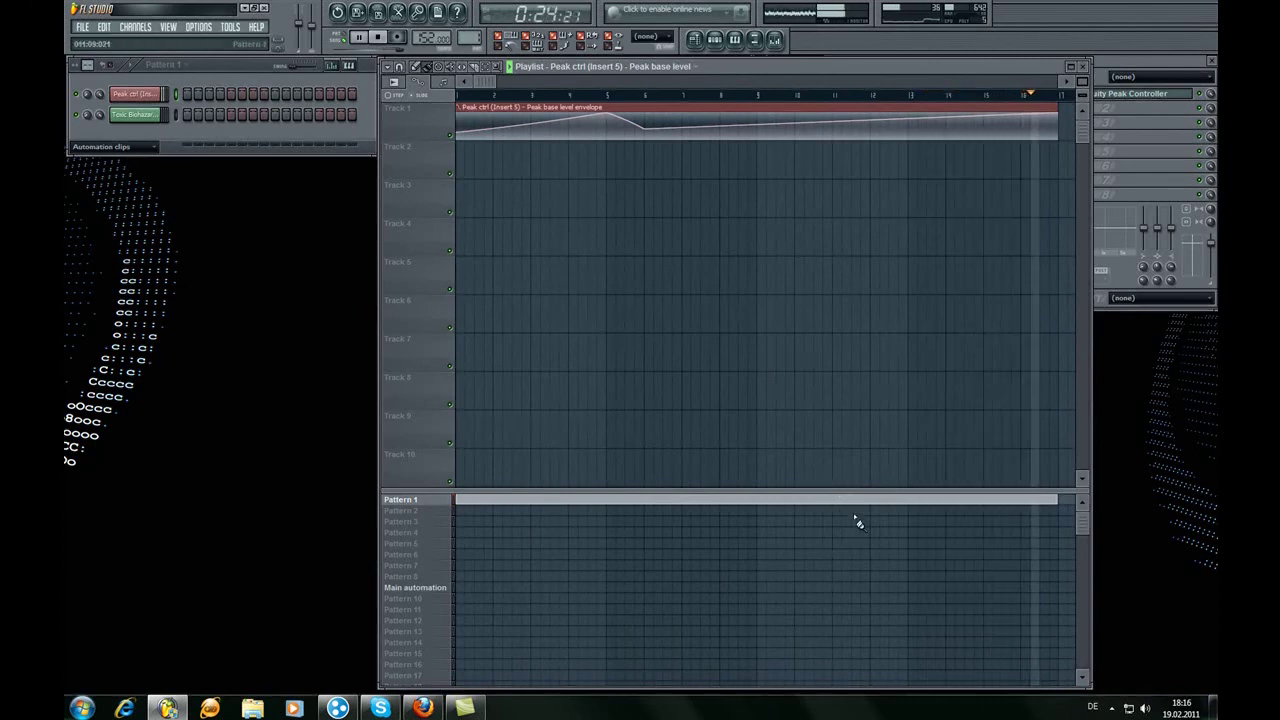
key("space")
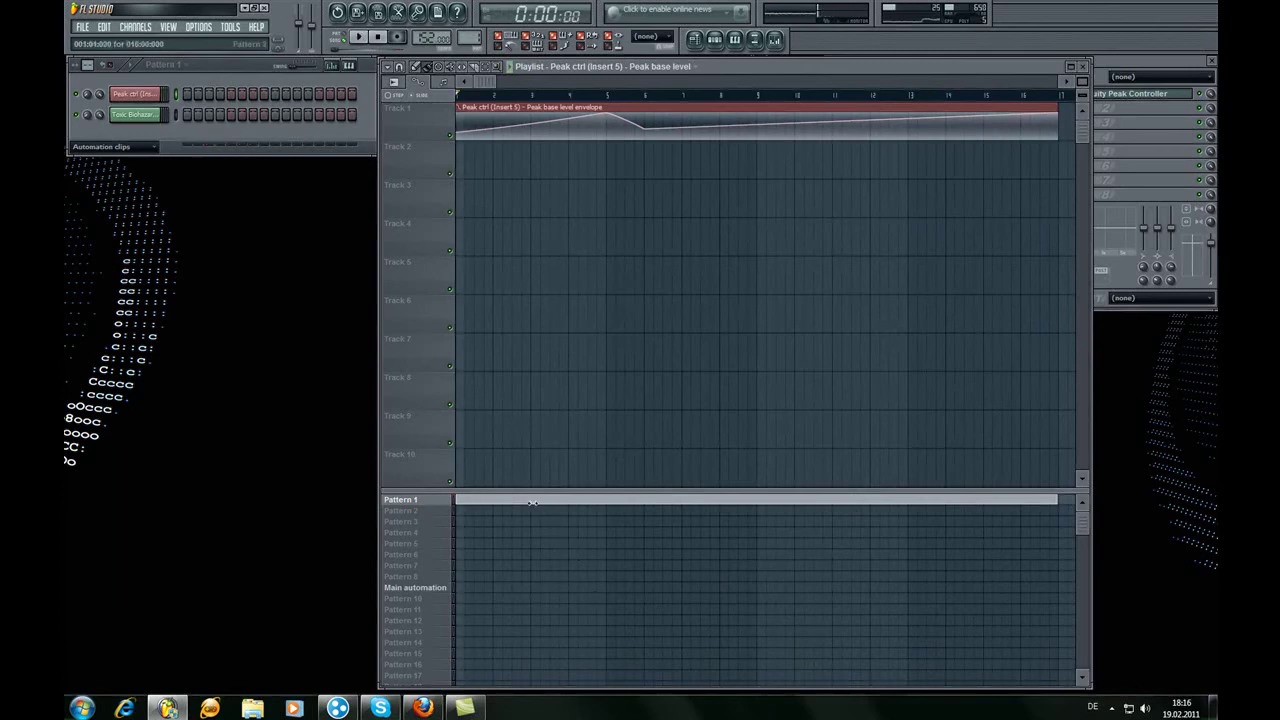
- Clear the automation clip and the Pattern 1 clip from the playlist, and show the Unsorted channels
right_click(543, 107)
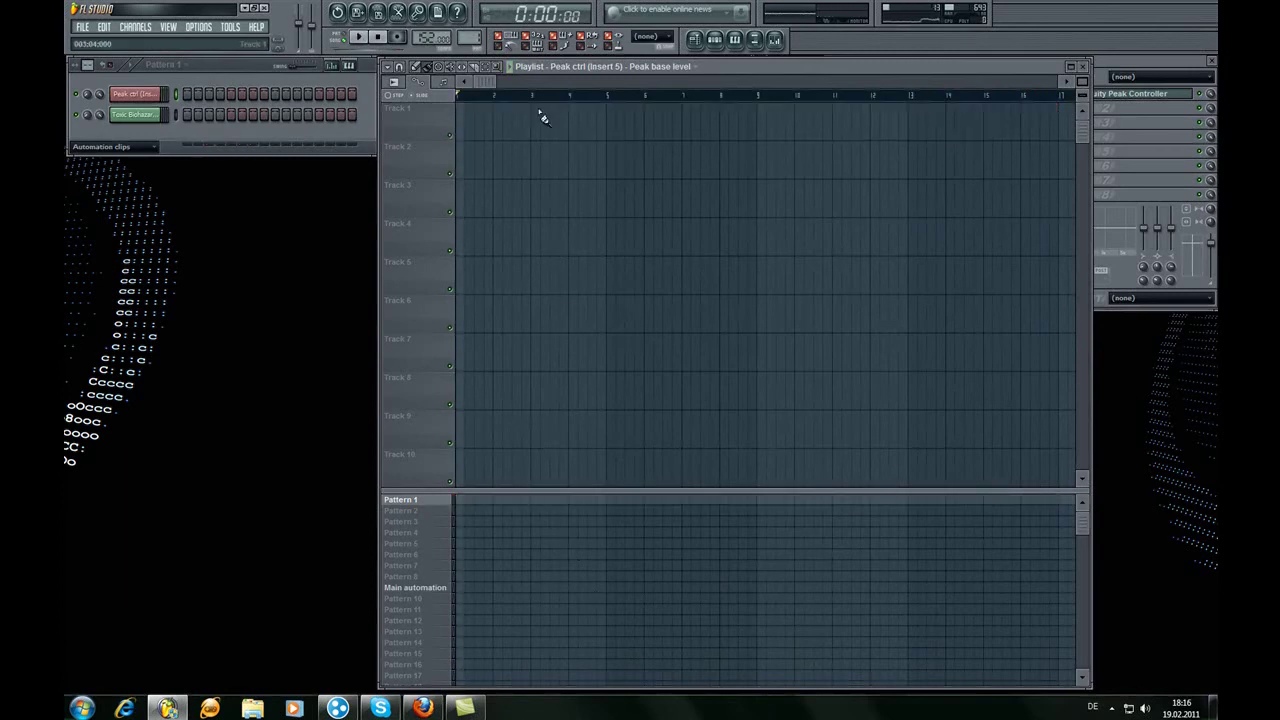
left_click(95, 147)
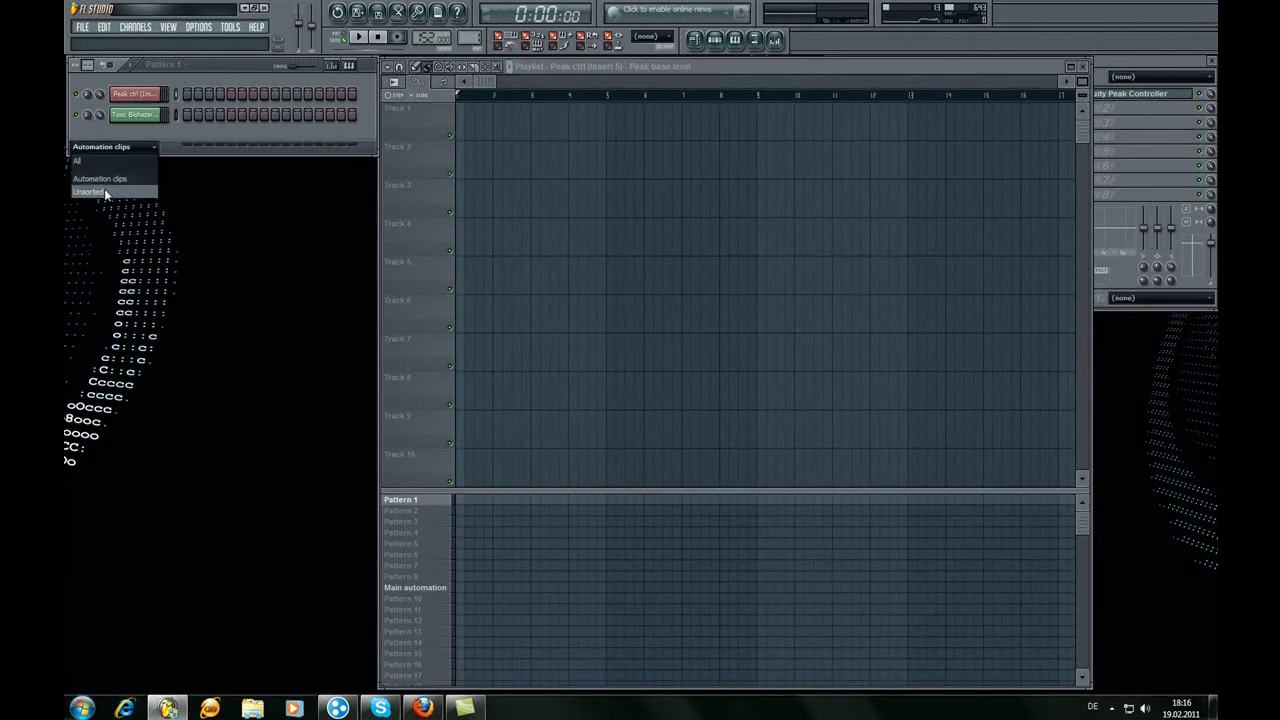
left_click(104, 191)
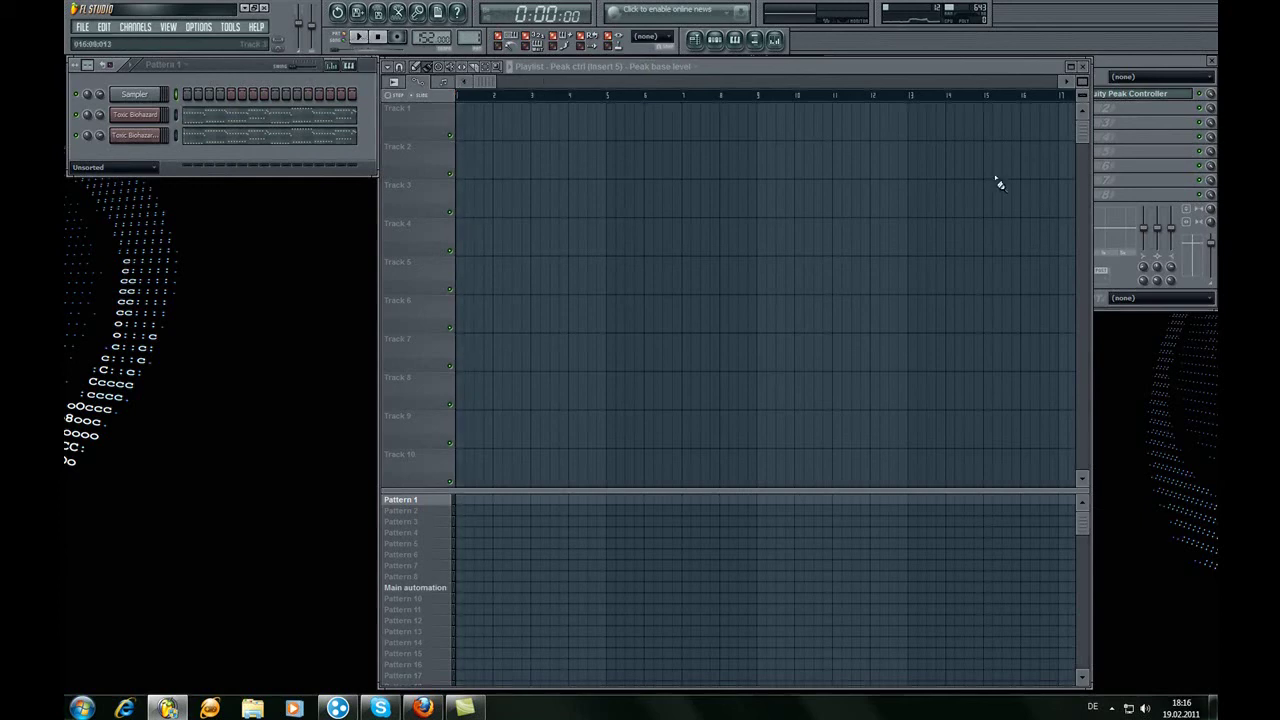
- Bring the mixer to the front and select the Insert 6 track
left_click(1123, 66)
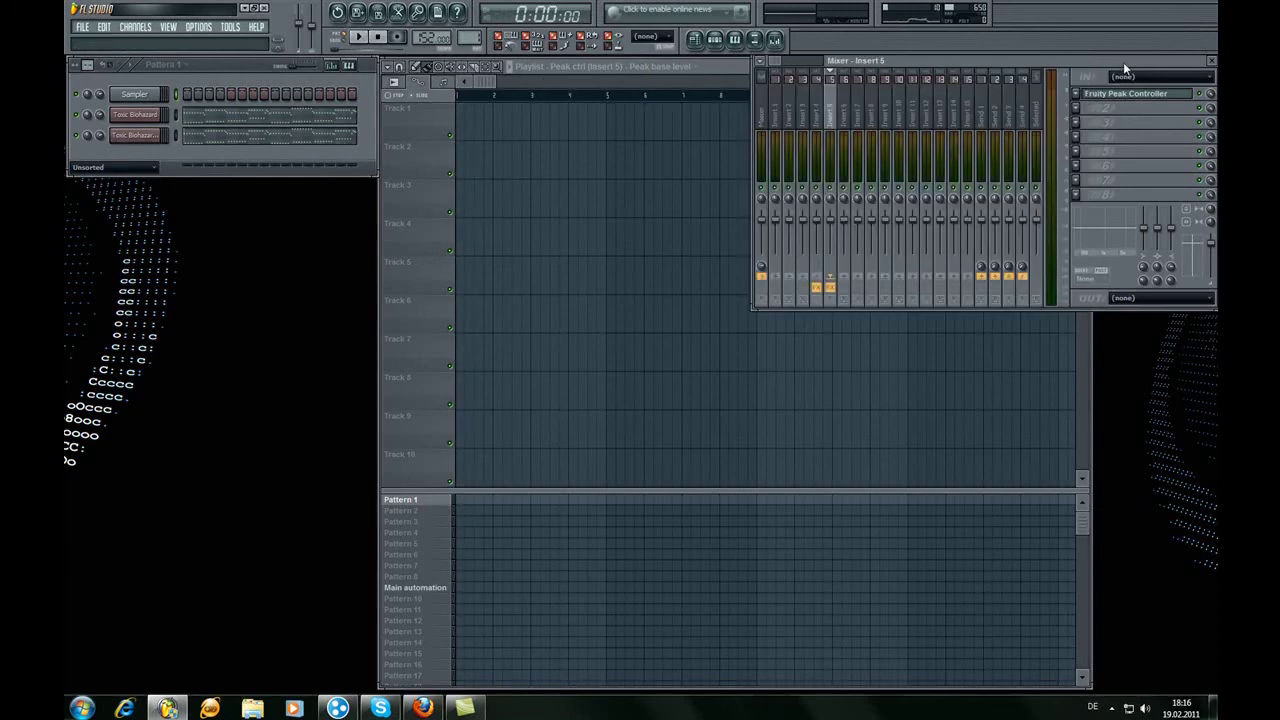
left_click(847, 106)
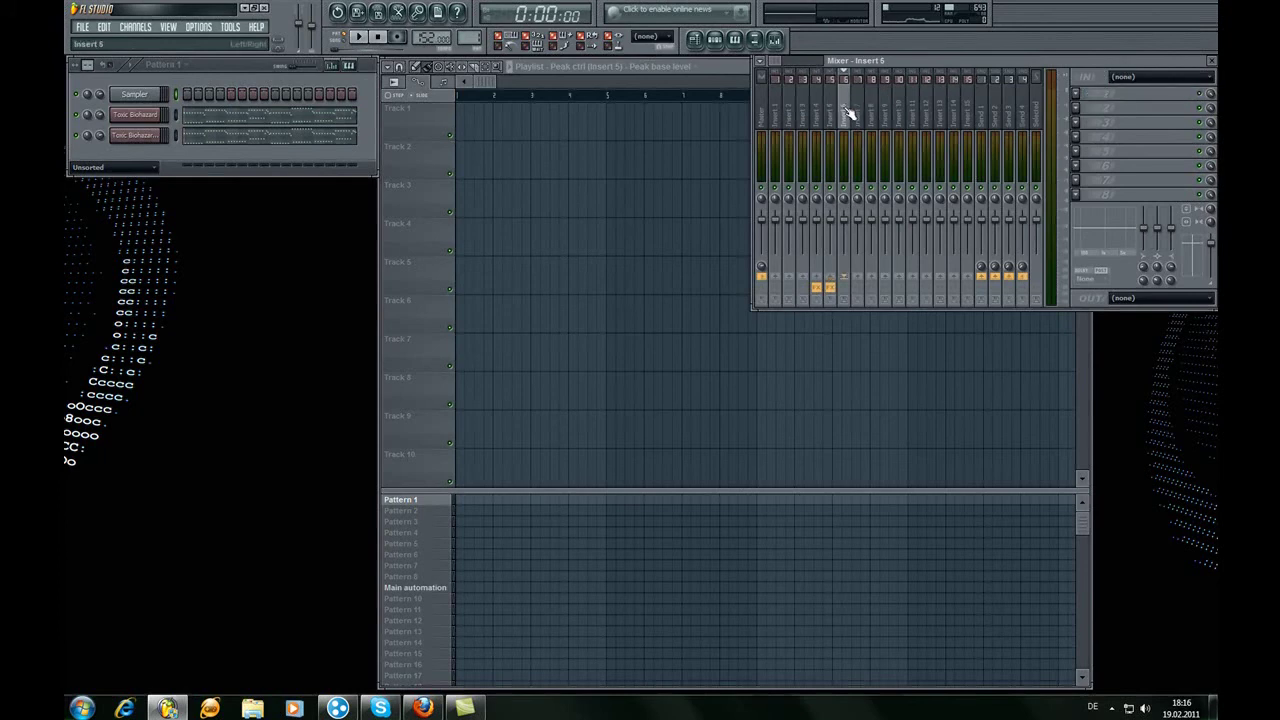
left_click(478, 706)
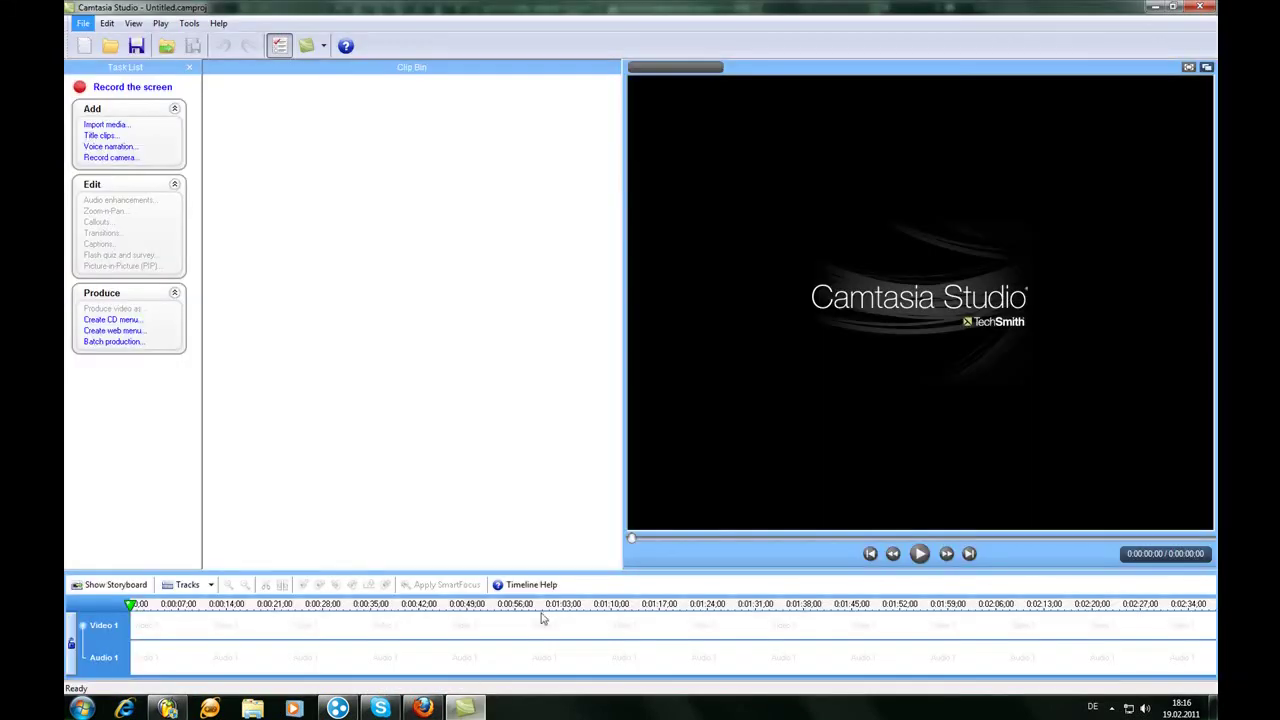
left_click(468, 706)
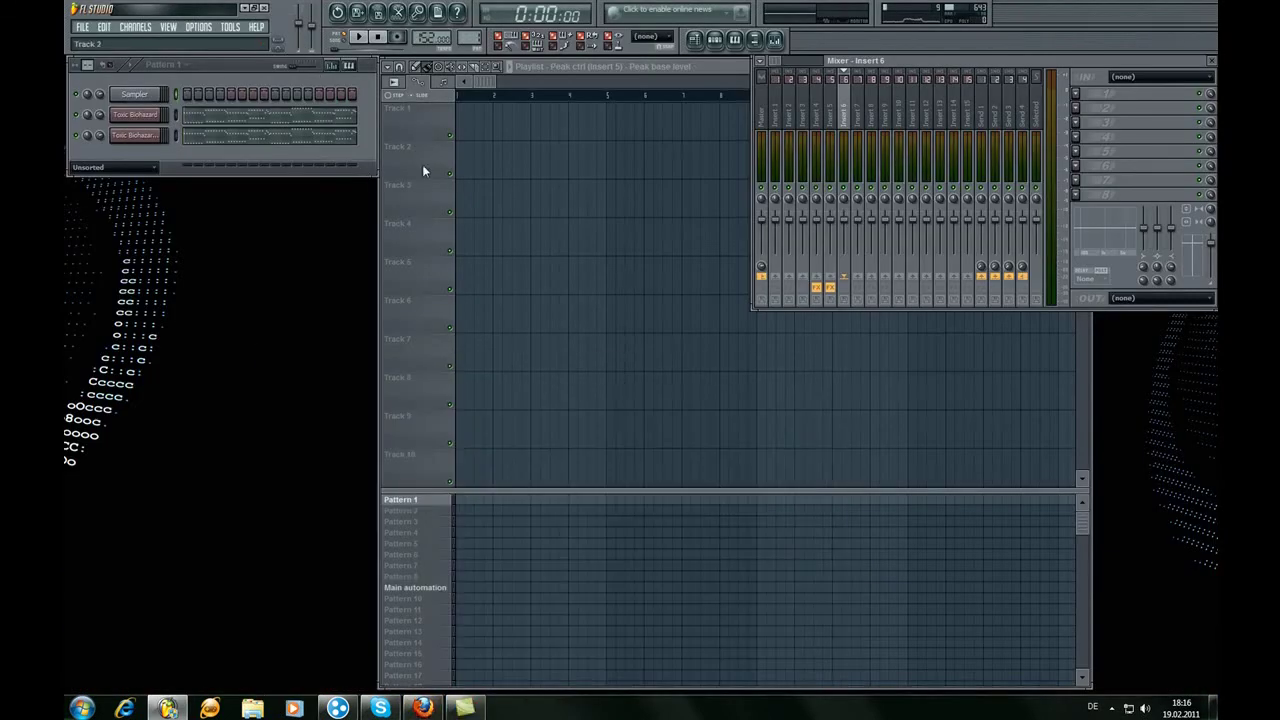
left_click(465, 706)
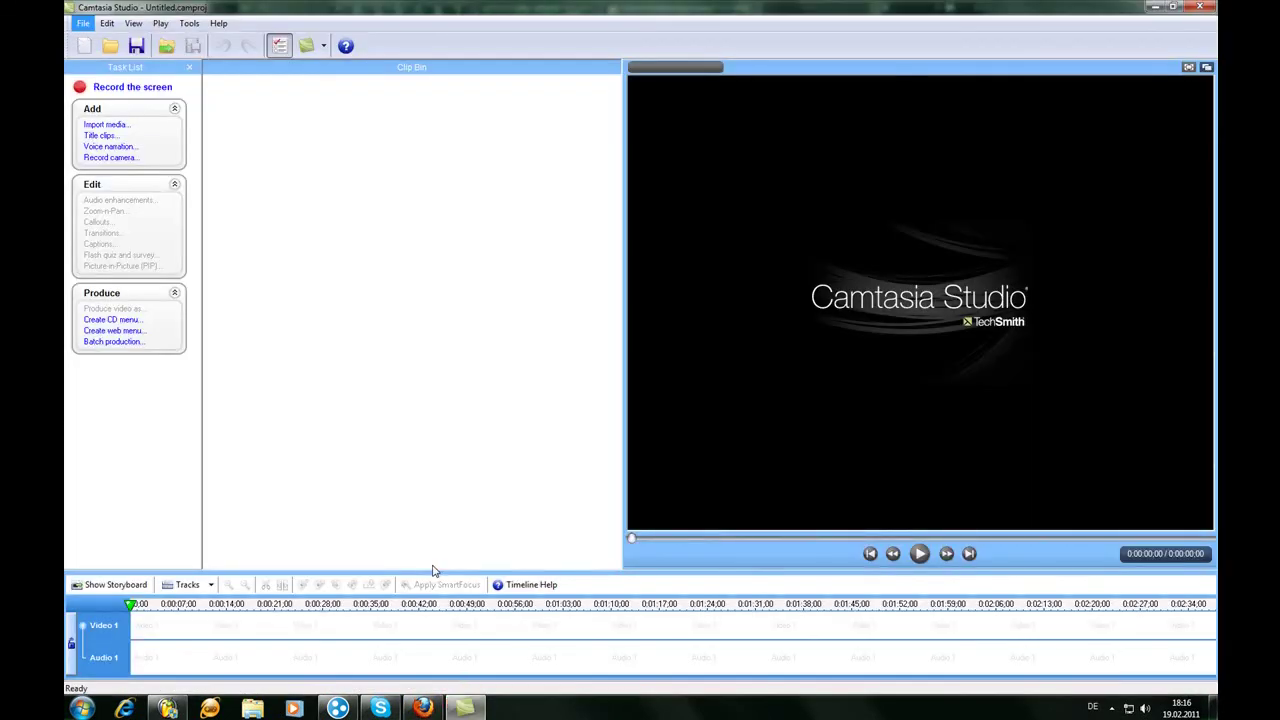